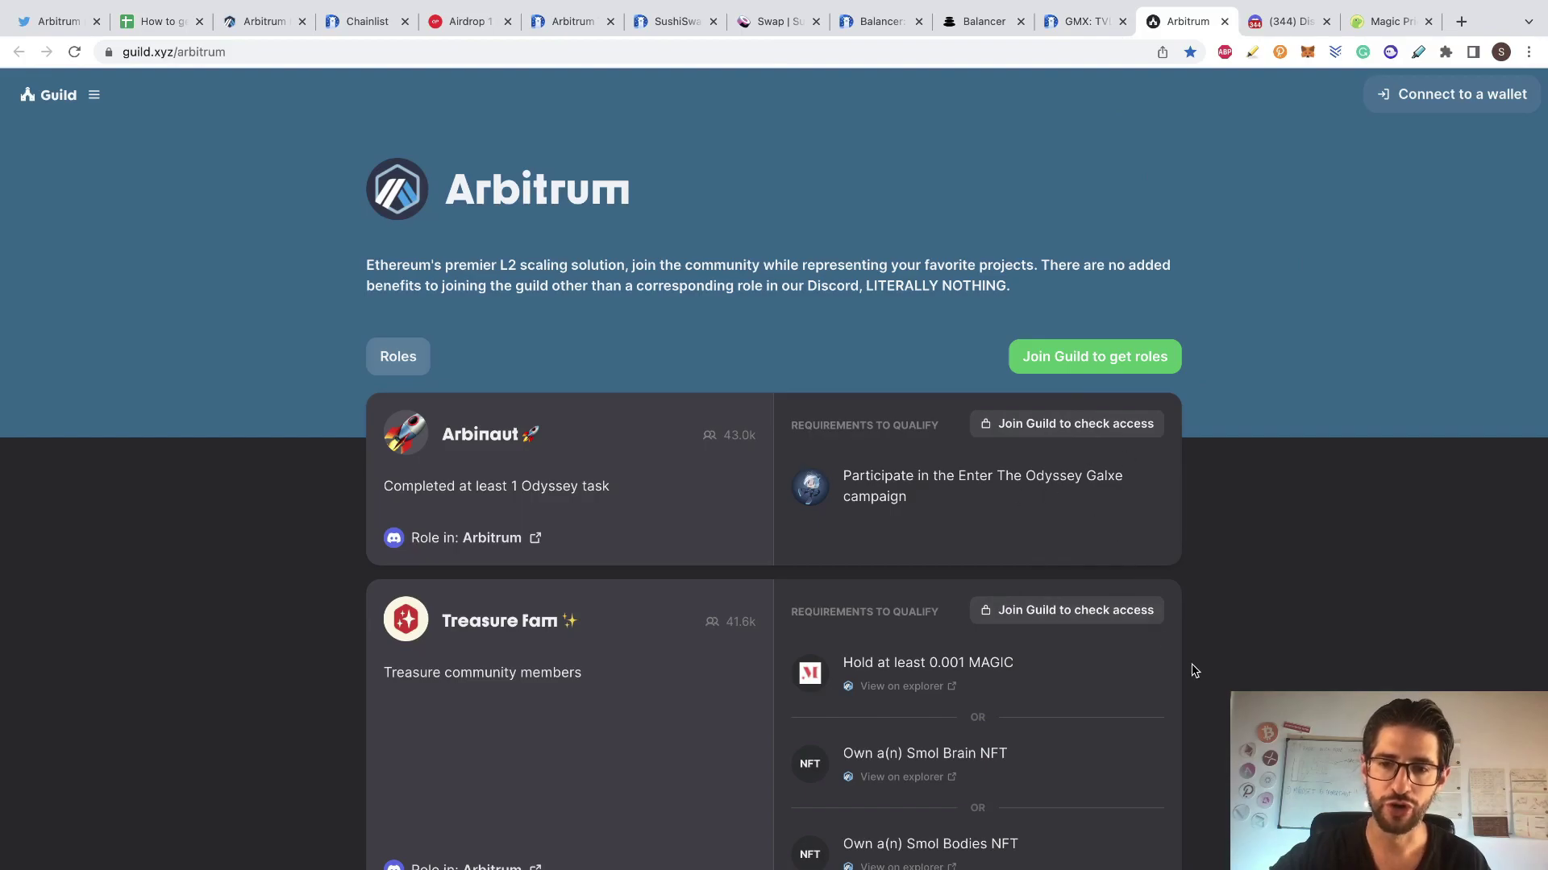
Scroll through the Arbitrum guild's role cards, such as Treasure Fam's 0.001 MAGIC requirement, and back up.
scroll(1191, 670, down, 2)
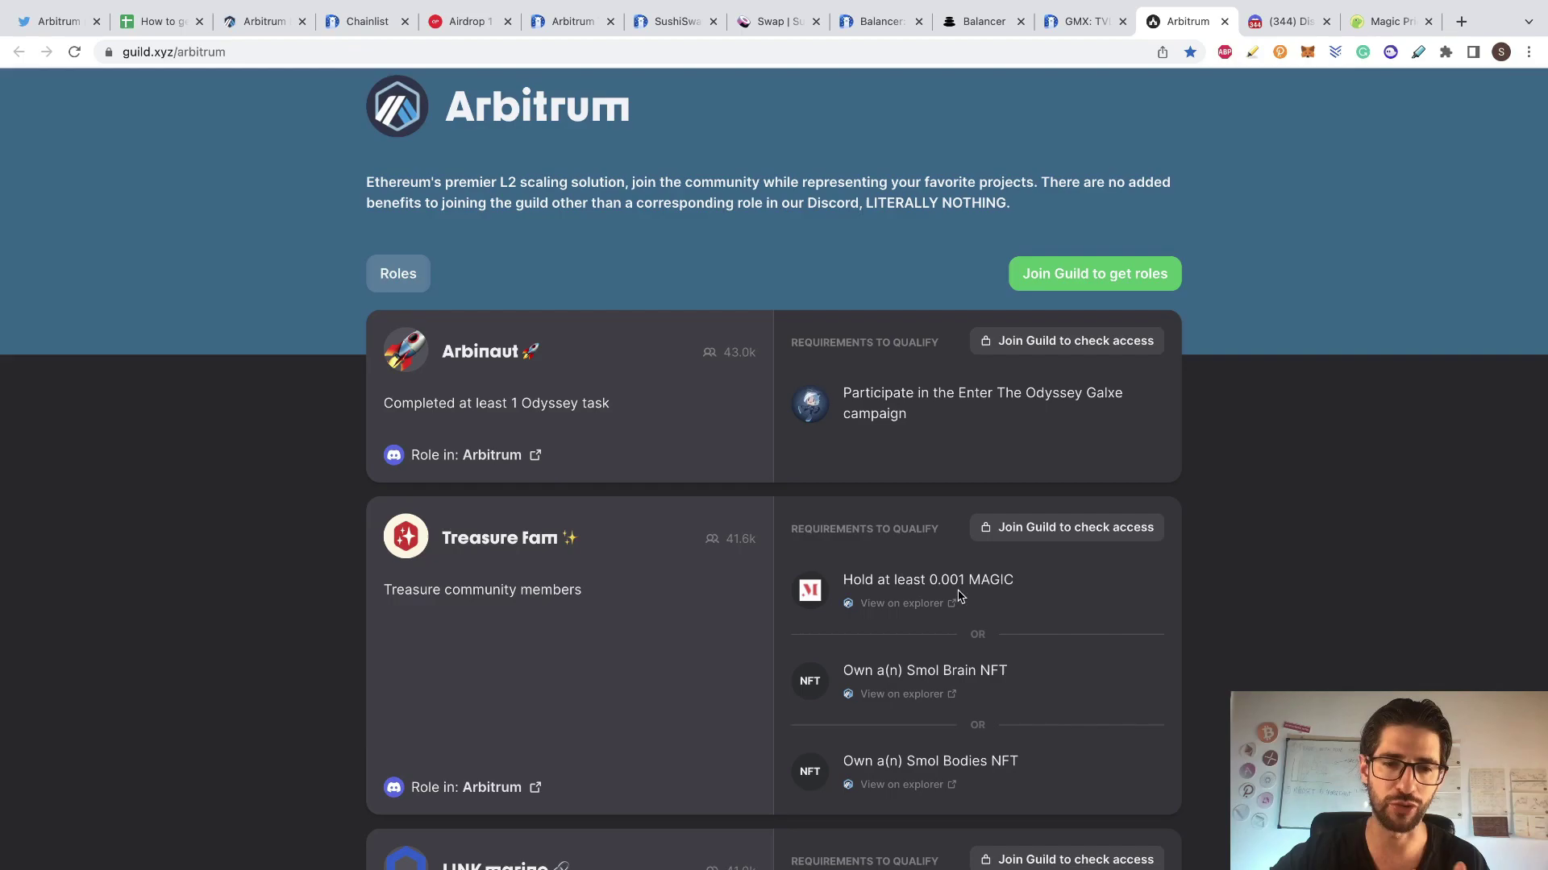
scroll(1158, 638, down, 5)
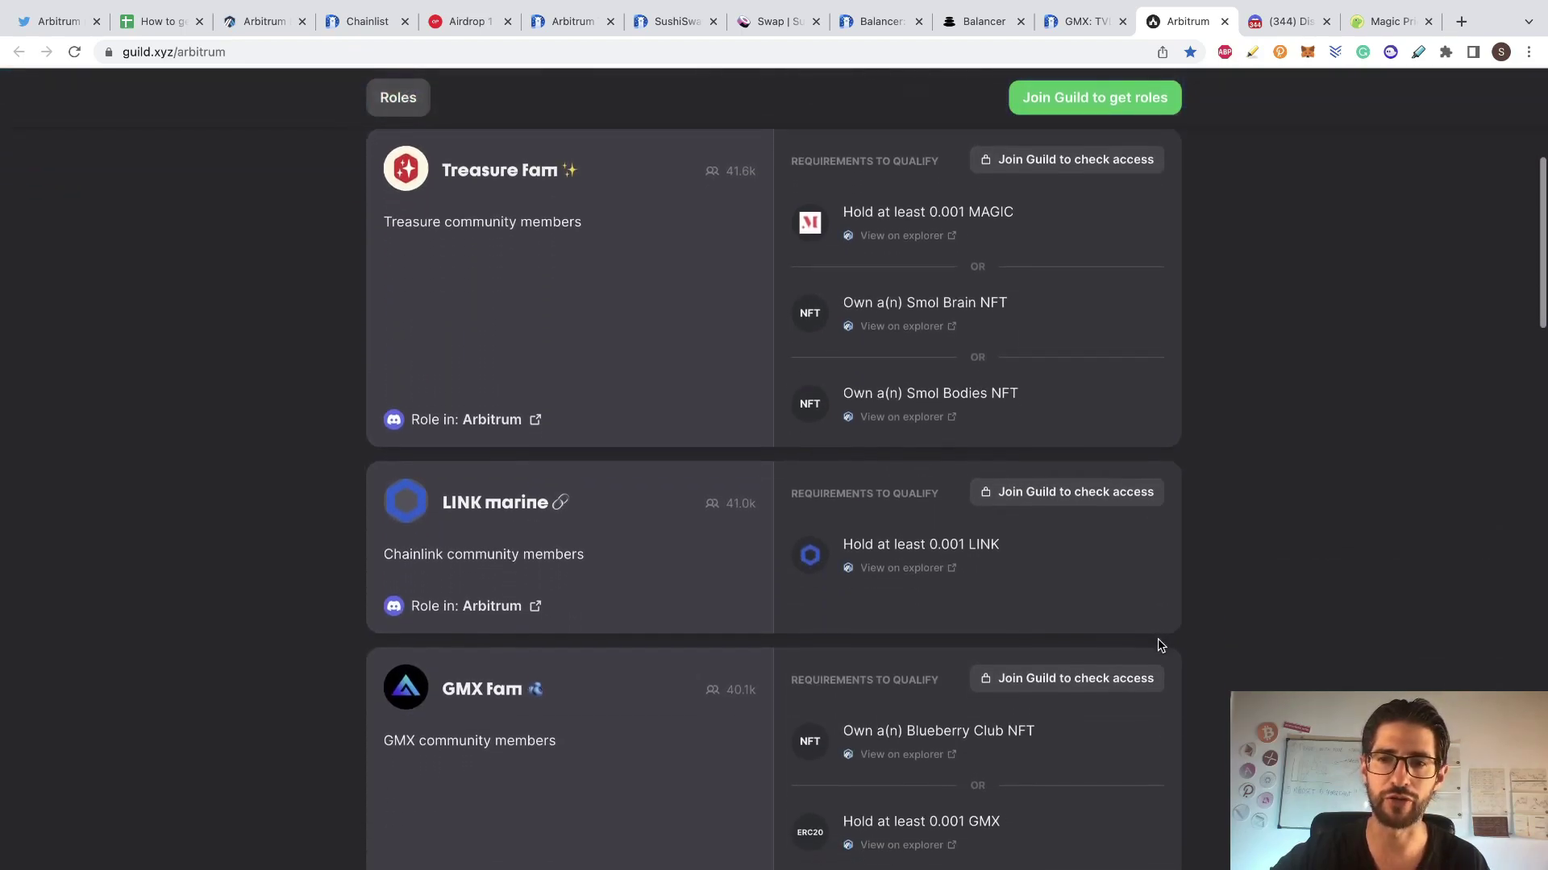
scroll(1158, 629, up, 3)
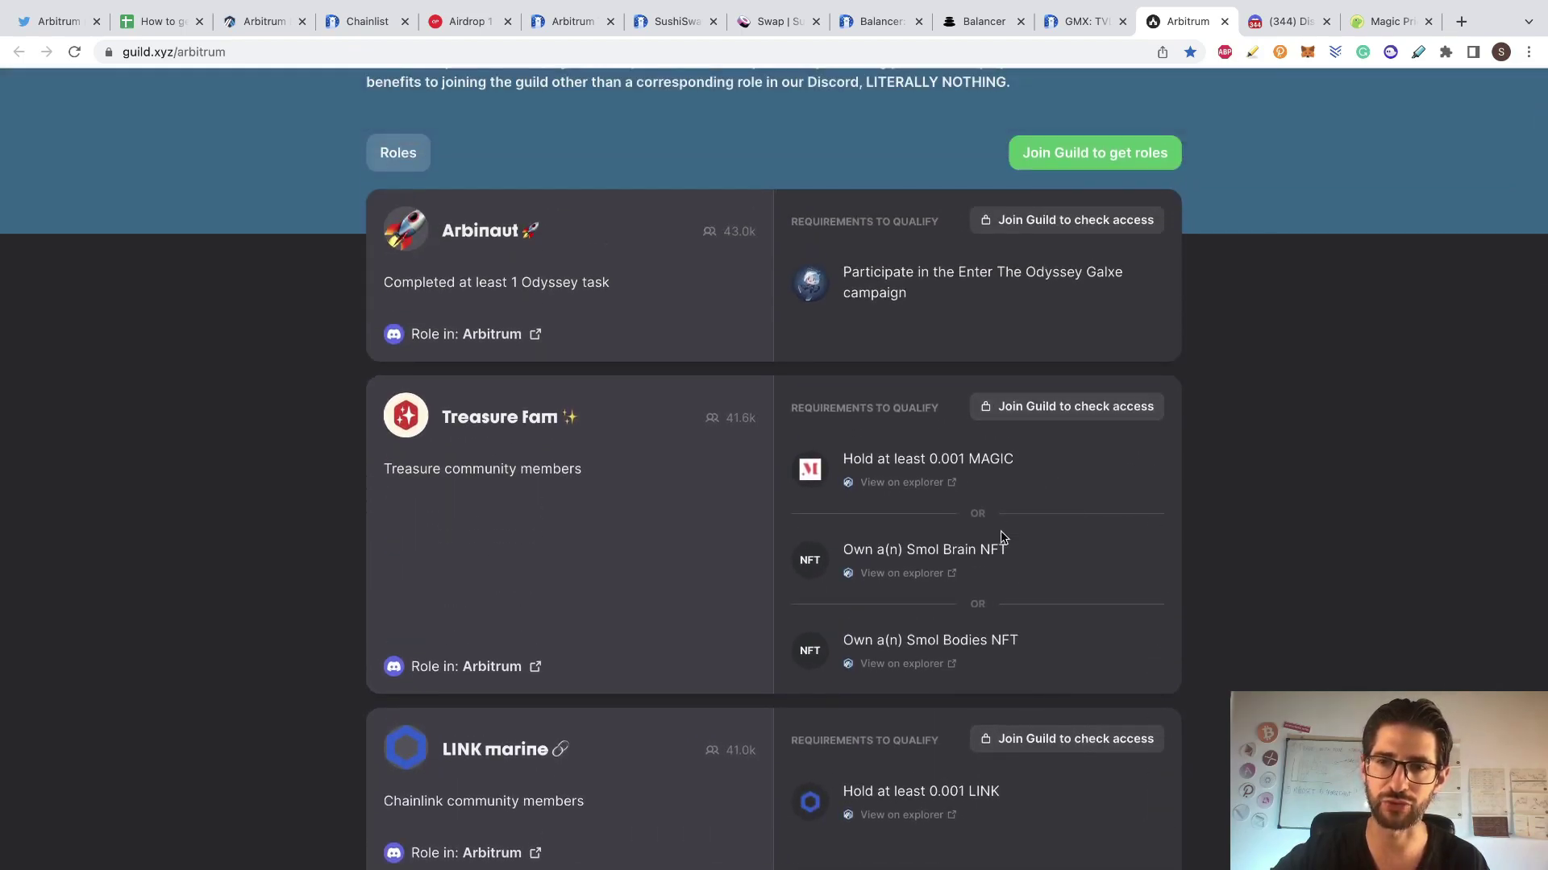
scroll(1287, 359, up, 2)
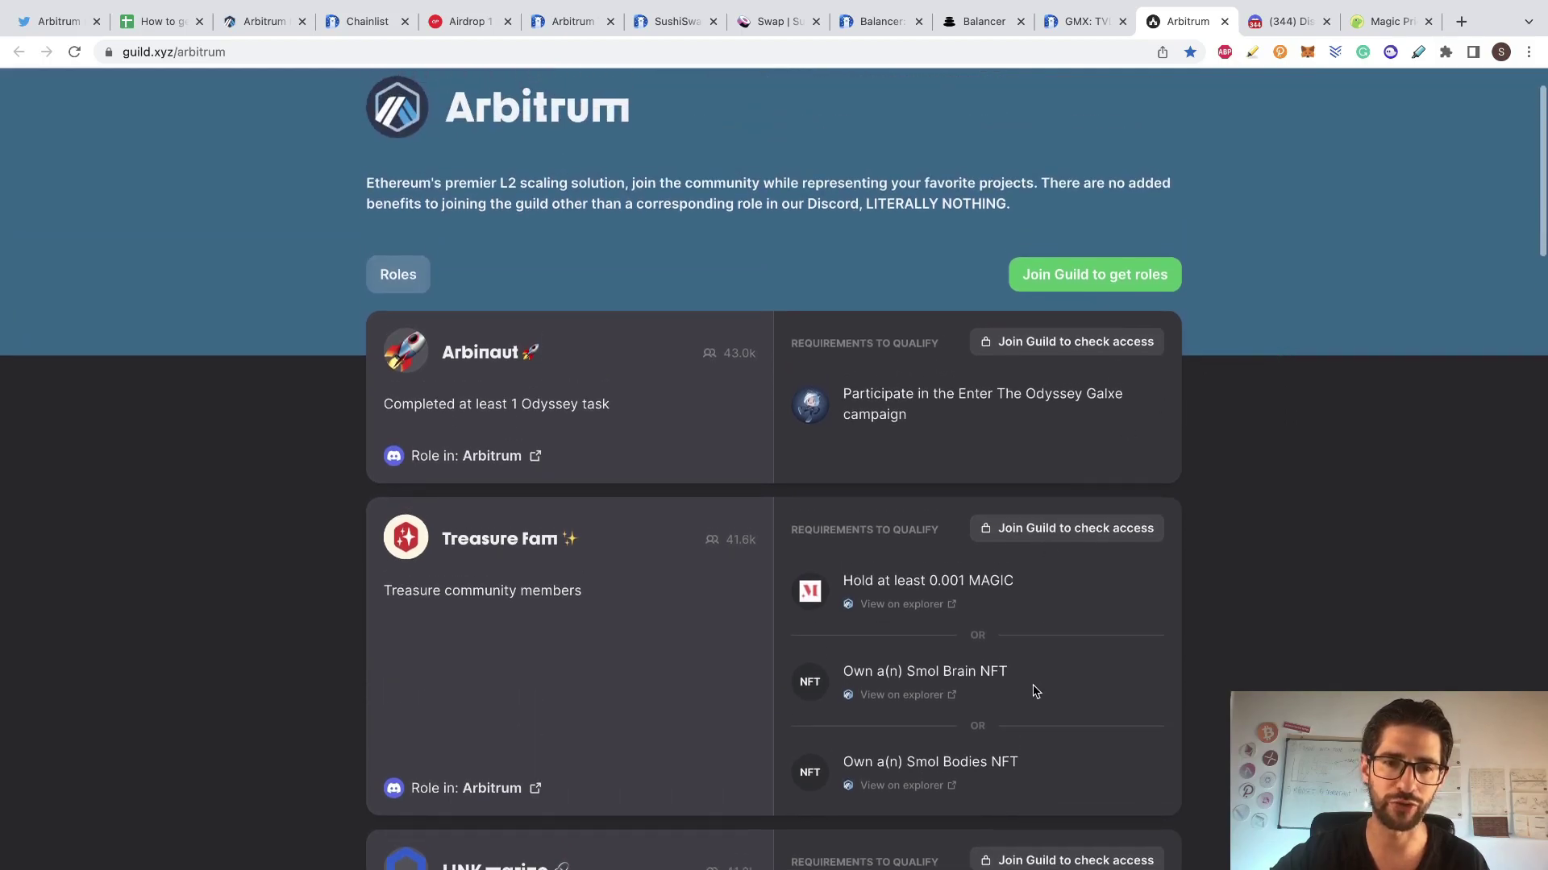
scroll(984, 623, down, 9)
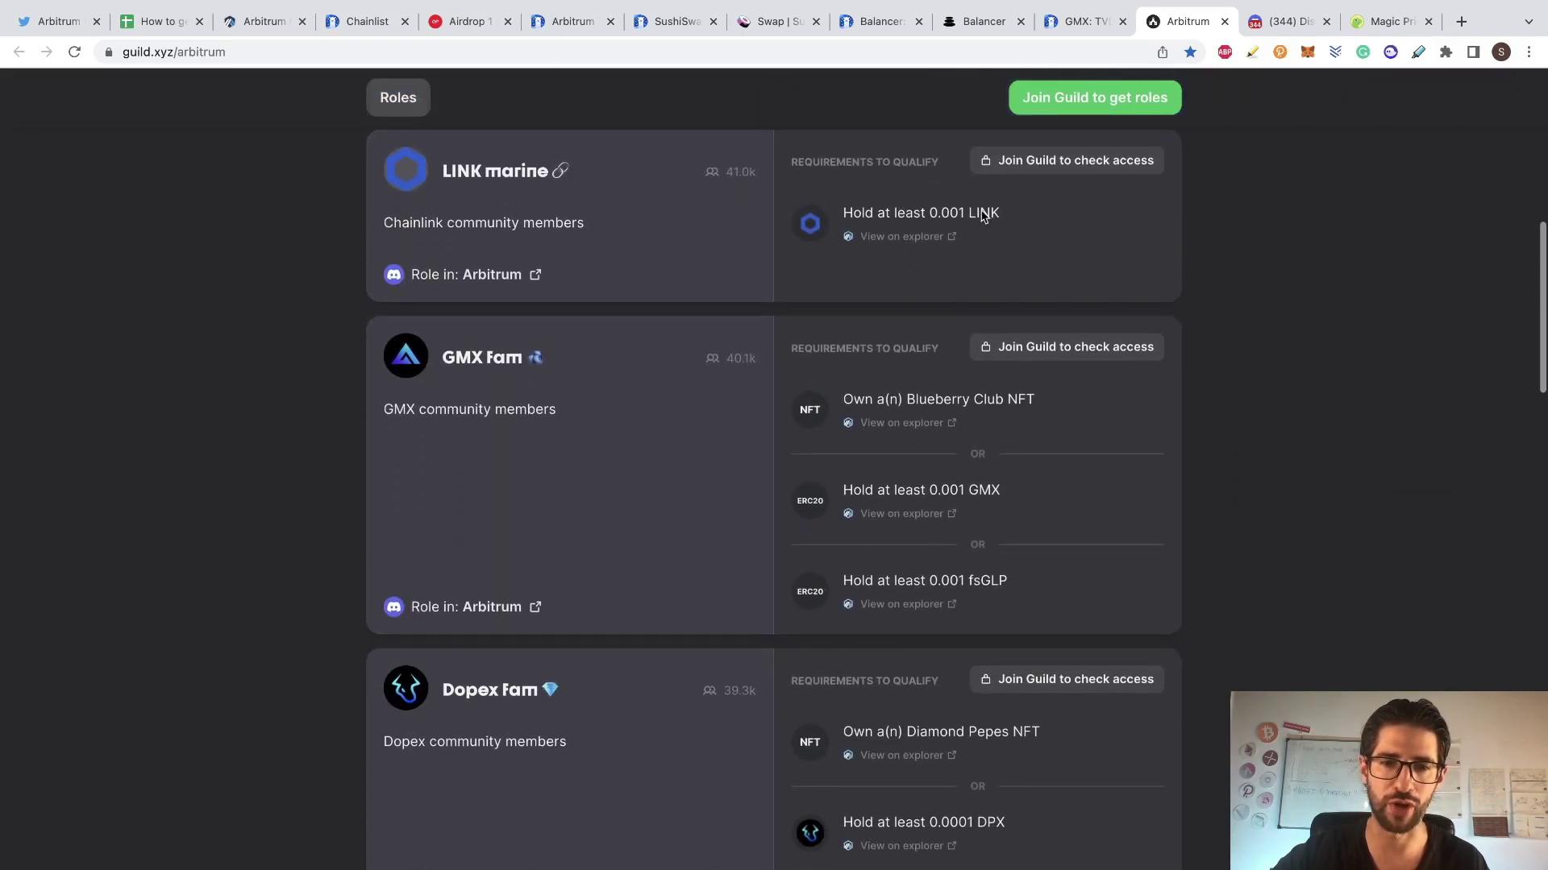
scroll(1164, 412, up, 5)
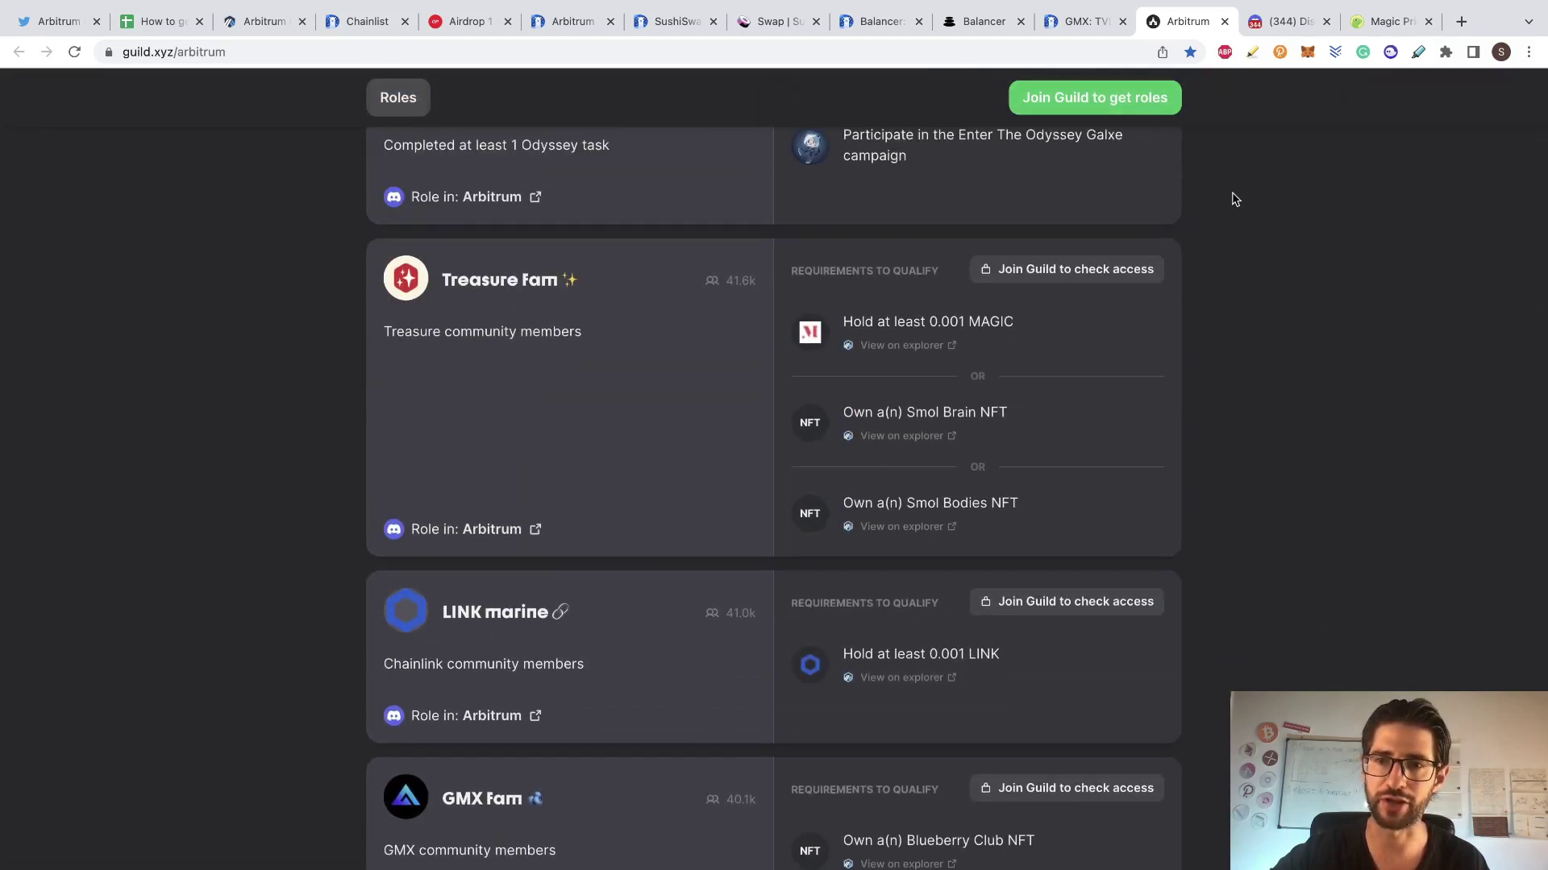
scroll(1232, 194, up, 5)
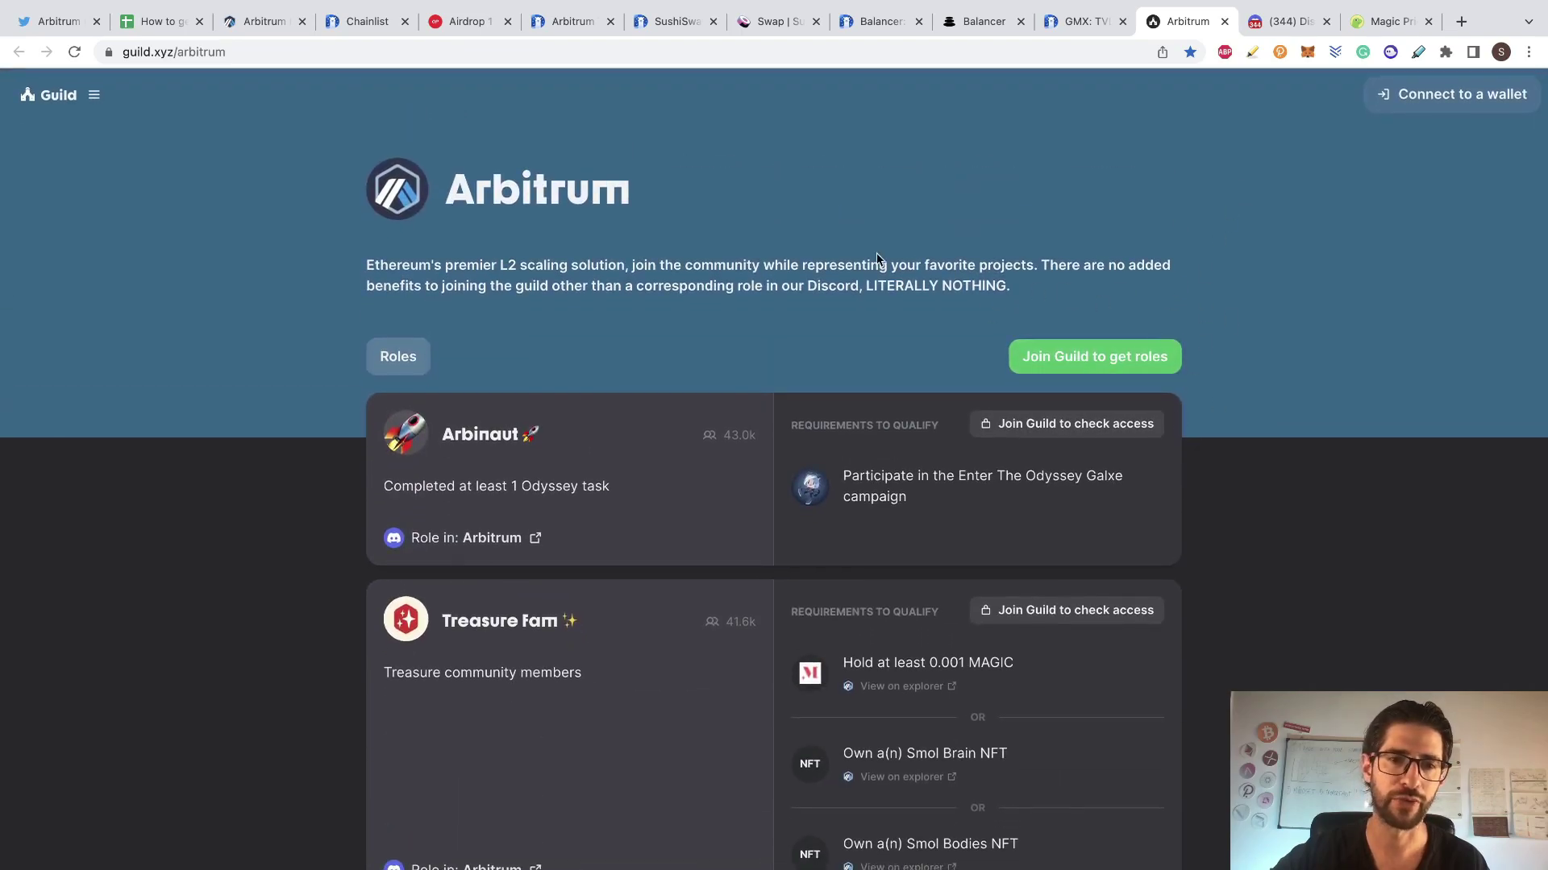
Glance at the Arbitrum Discord #general channel, then return to the airdrop checklist spreadsheet.
click(1286, 20)
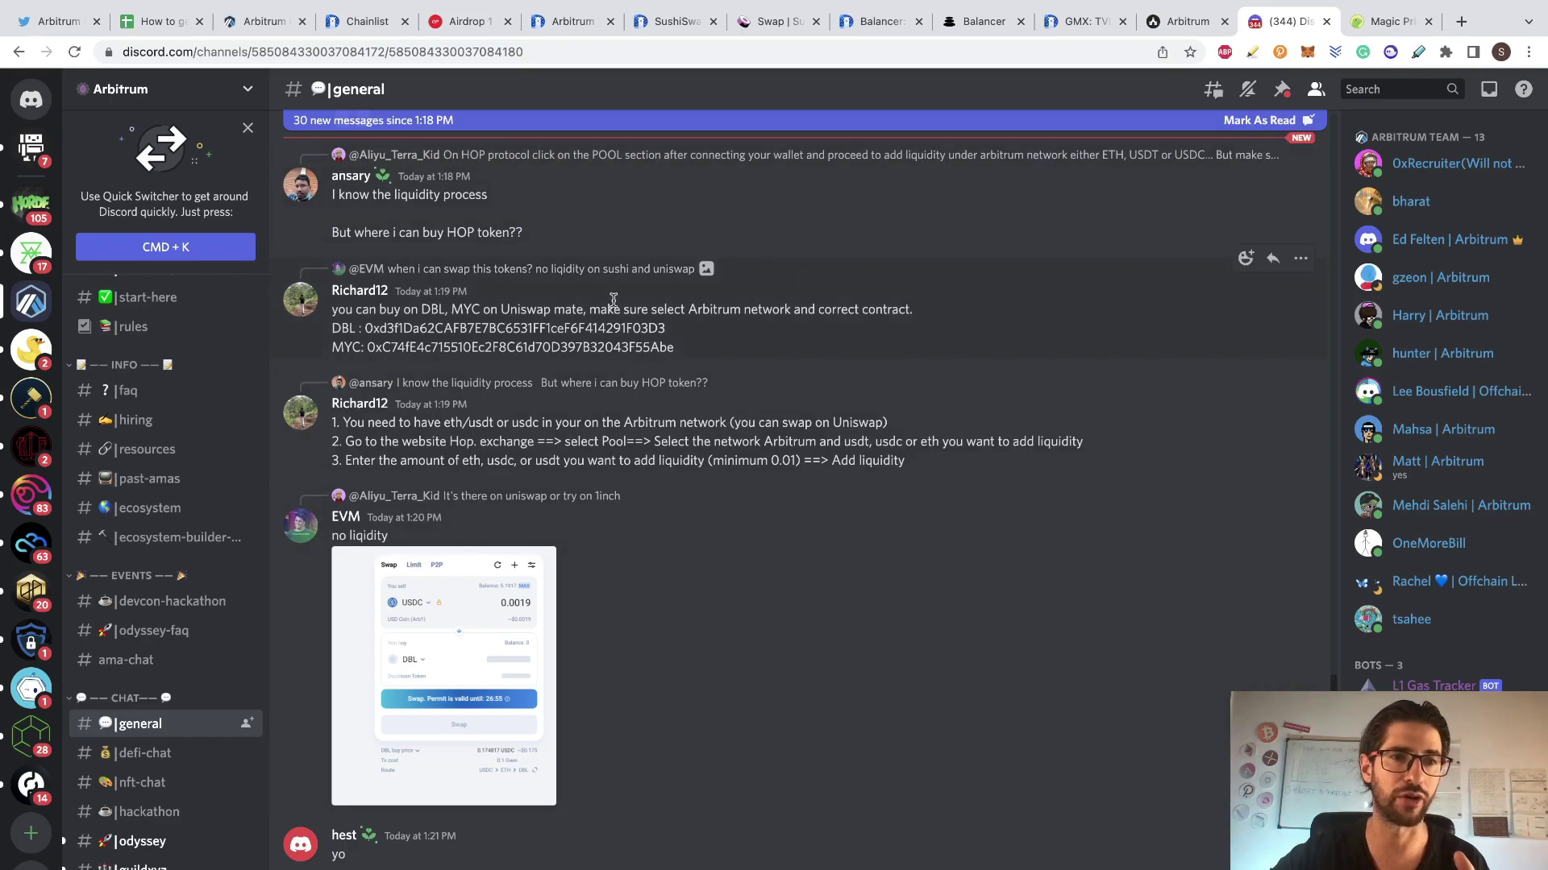
click(162, 21)
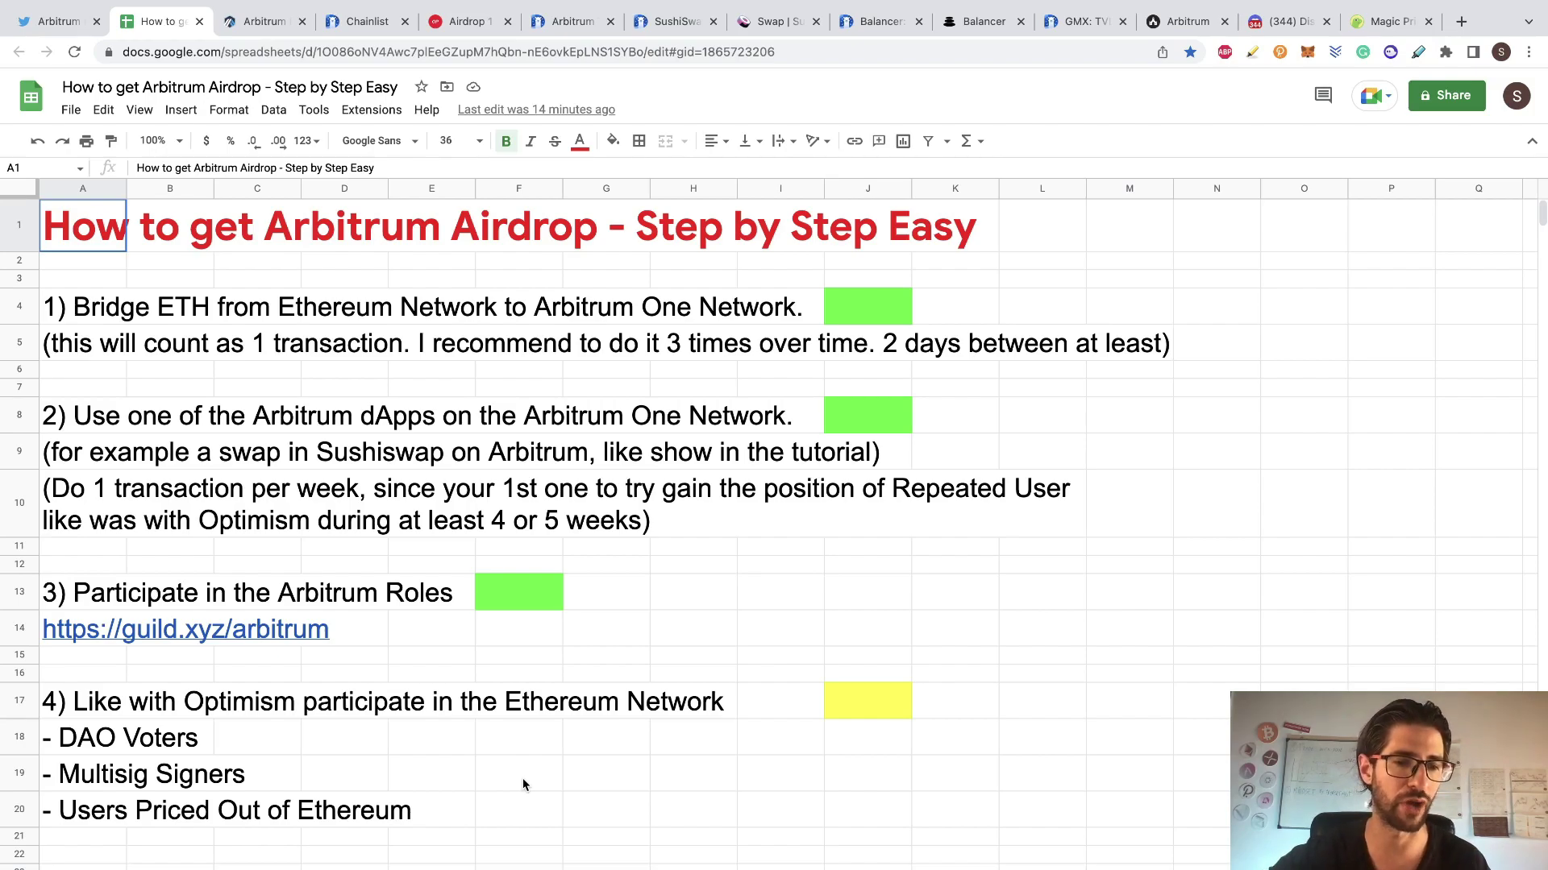
In the Optimism Airdrop 1 docs, find the allocations table and select the Repeat Optimism Users row.
click(474, 25)
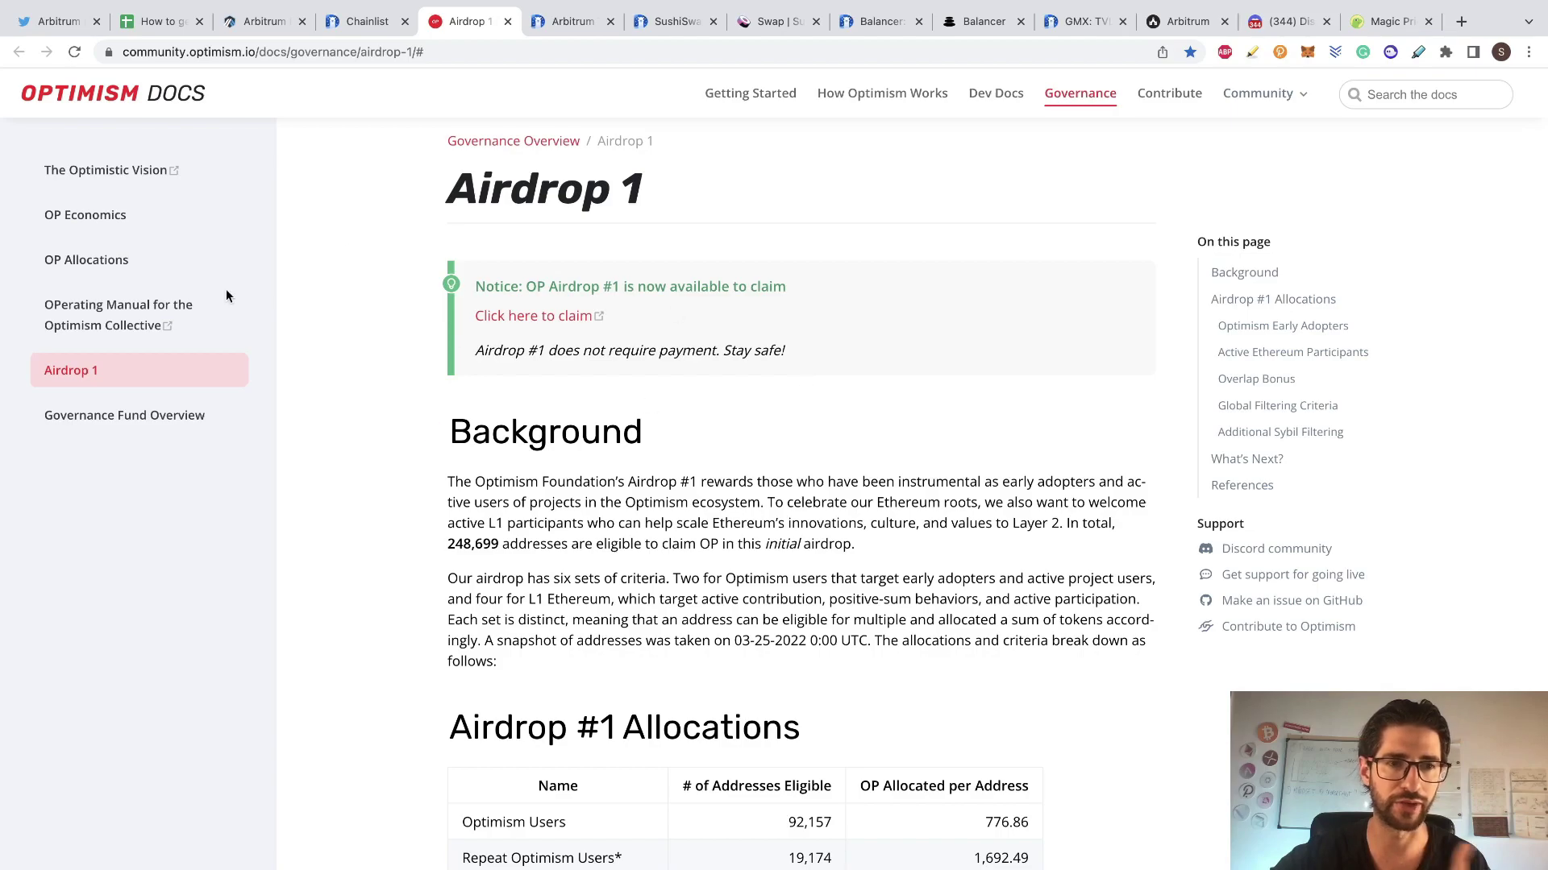
scroll(886, 419, down, 6)
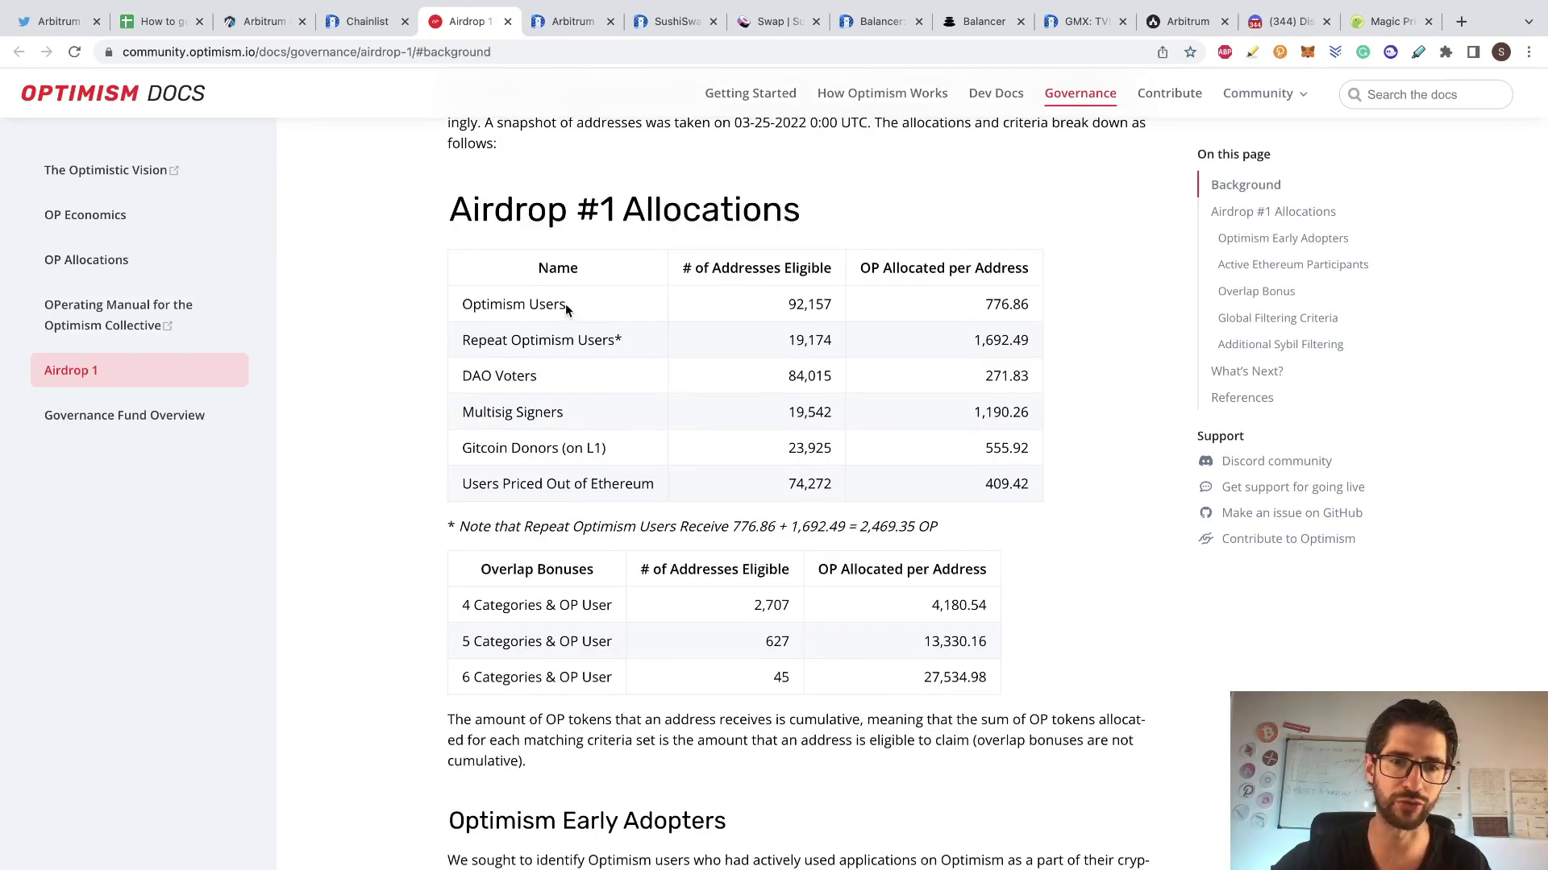
drag(565, 303, 489, 305)
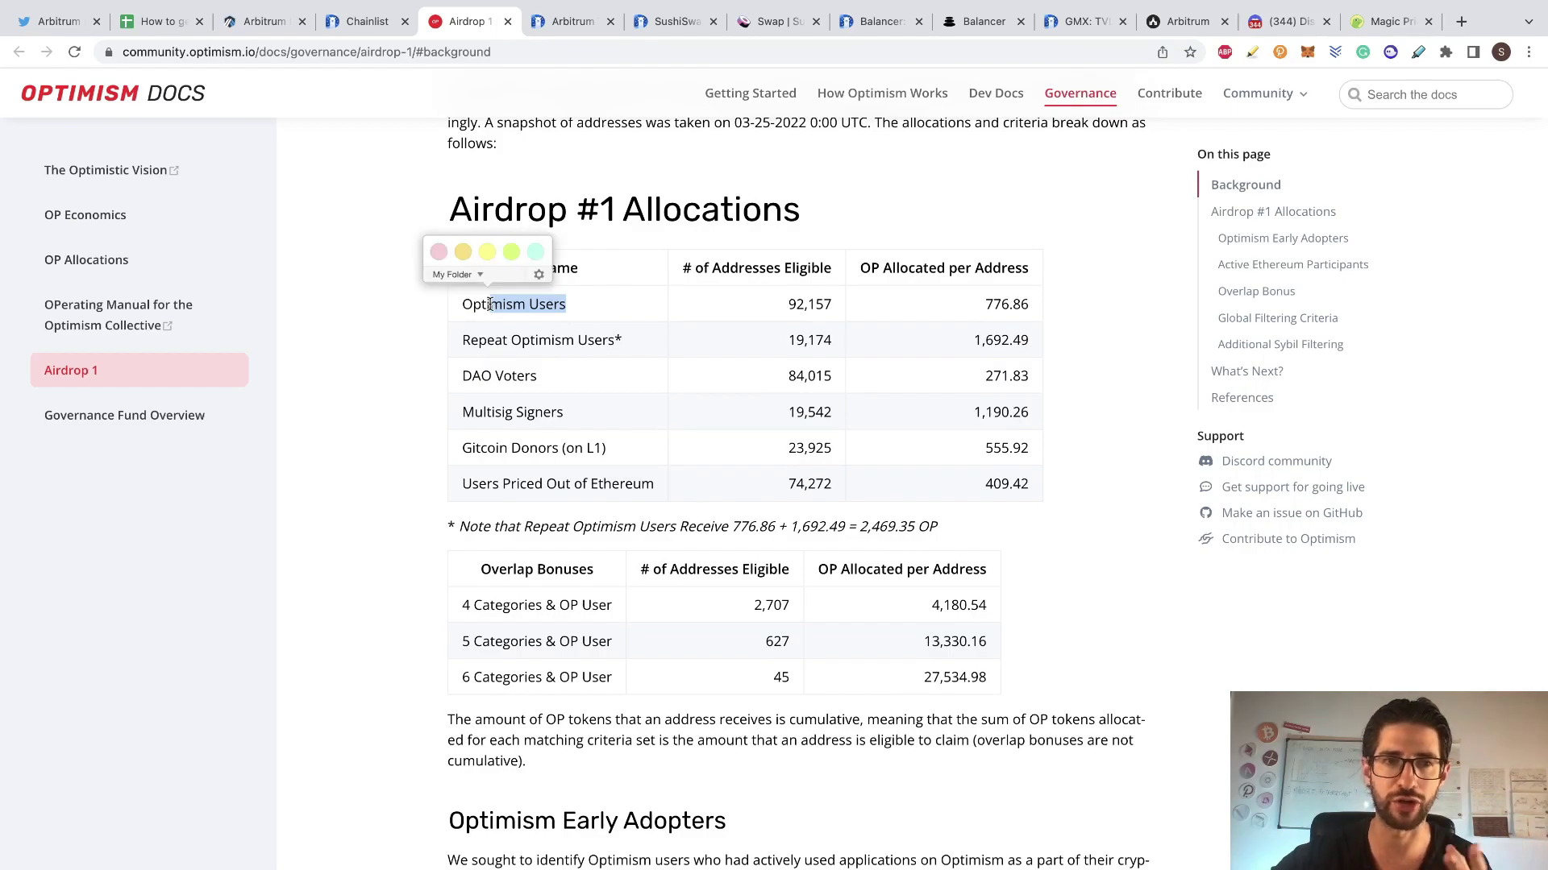
triple_click(619, 342)
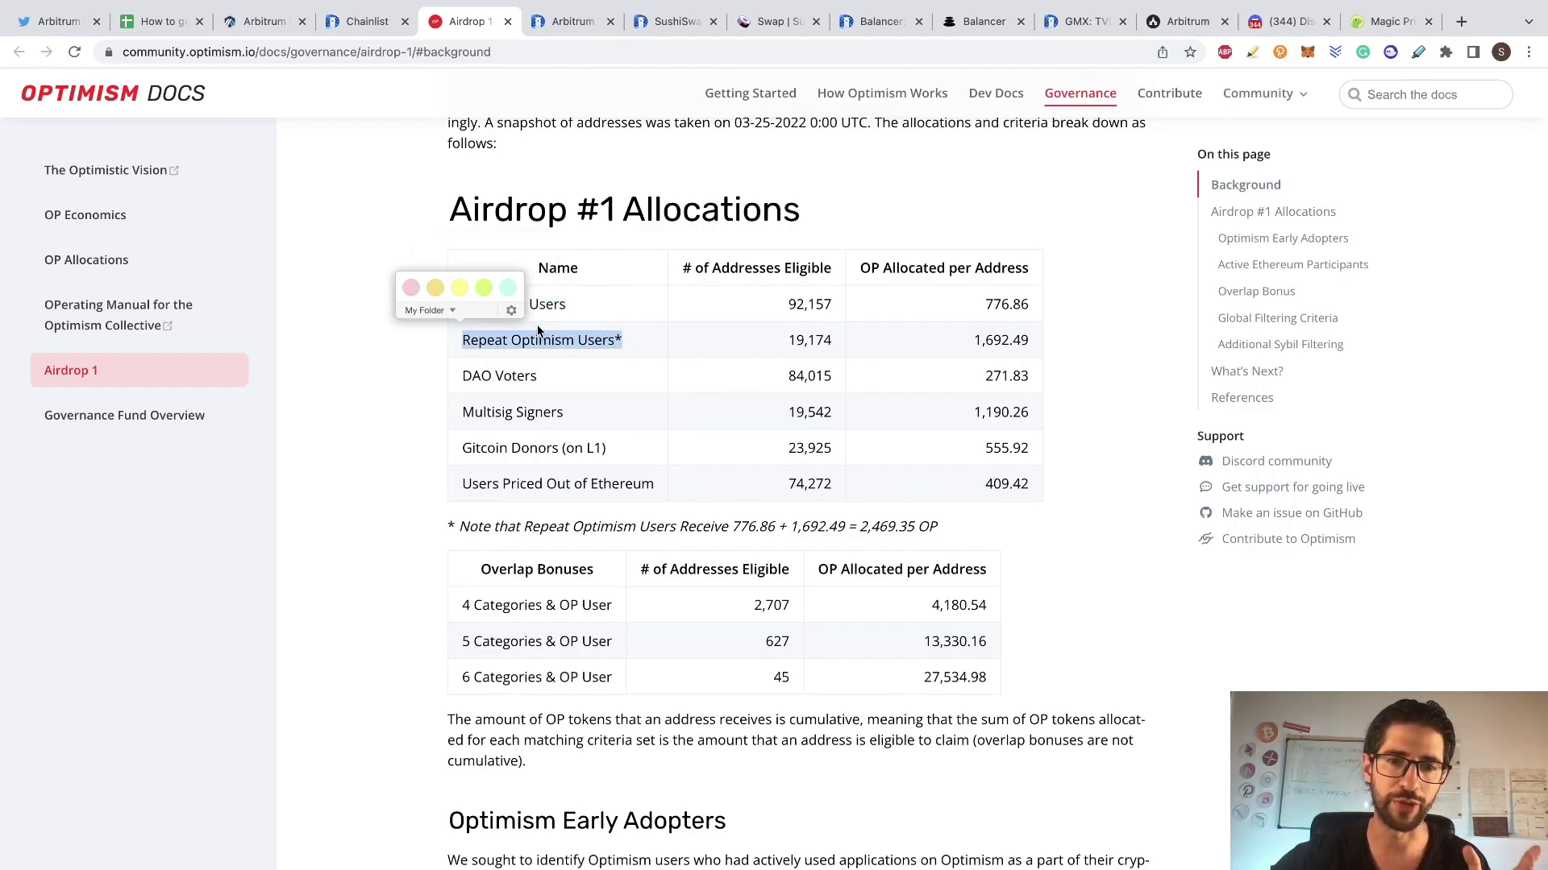
Compare the Repeat Optimism Users category with the checklist's repeated-user step, ending on the spreadsheet.
click(161, 21)
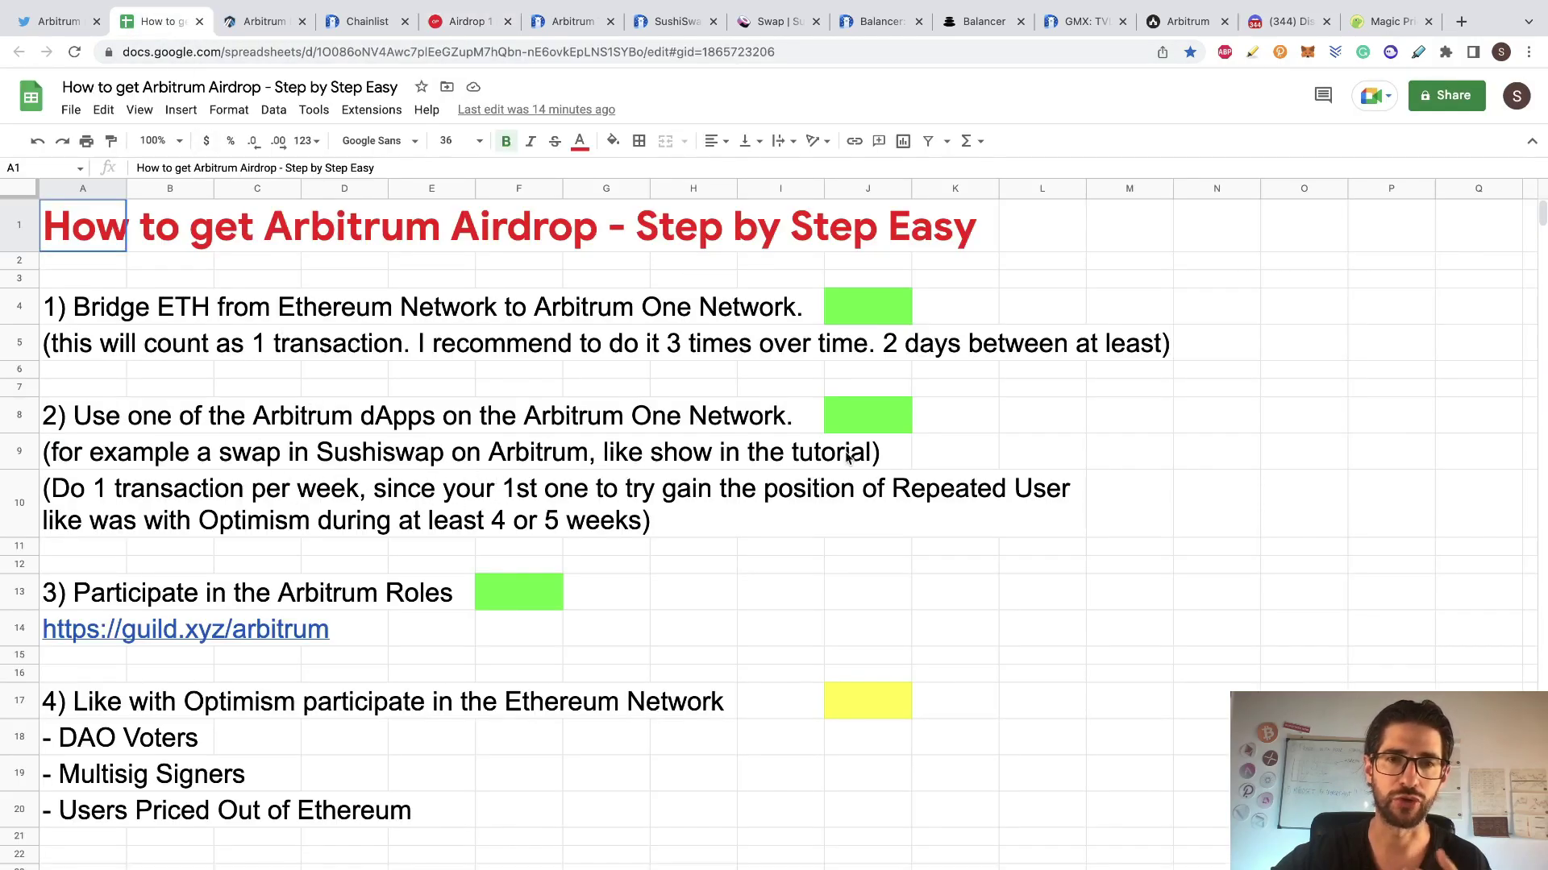
click(462, 27)
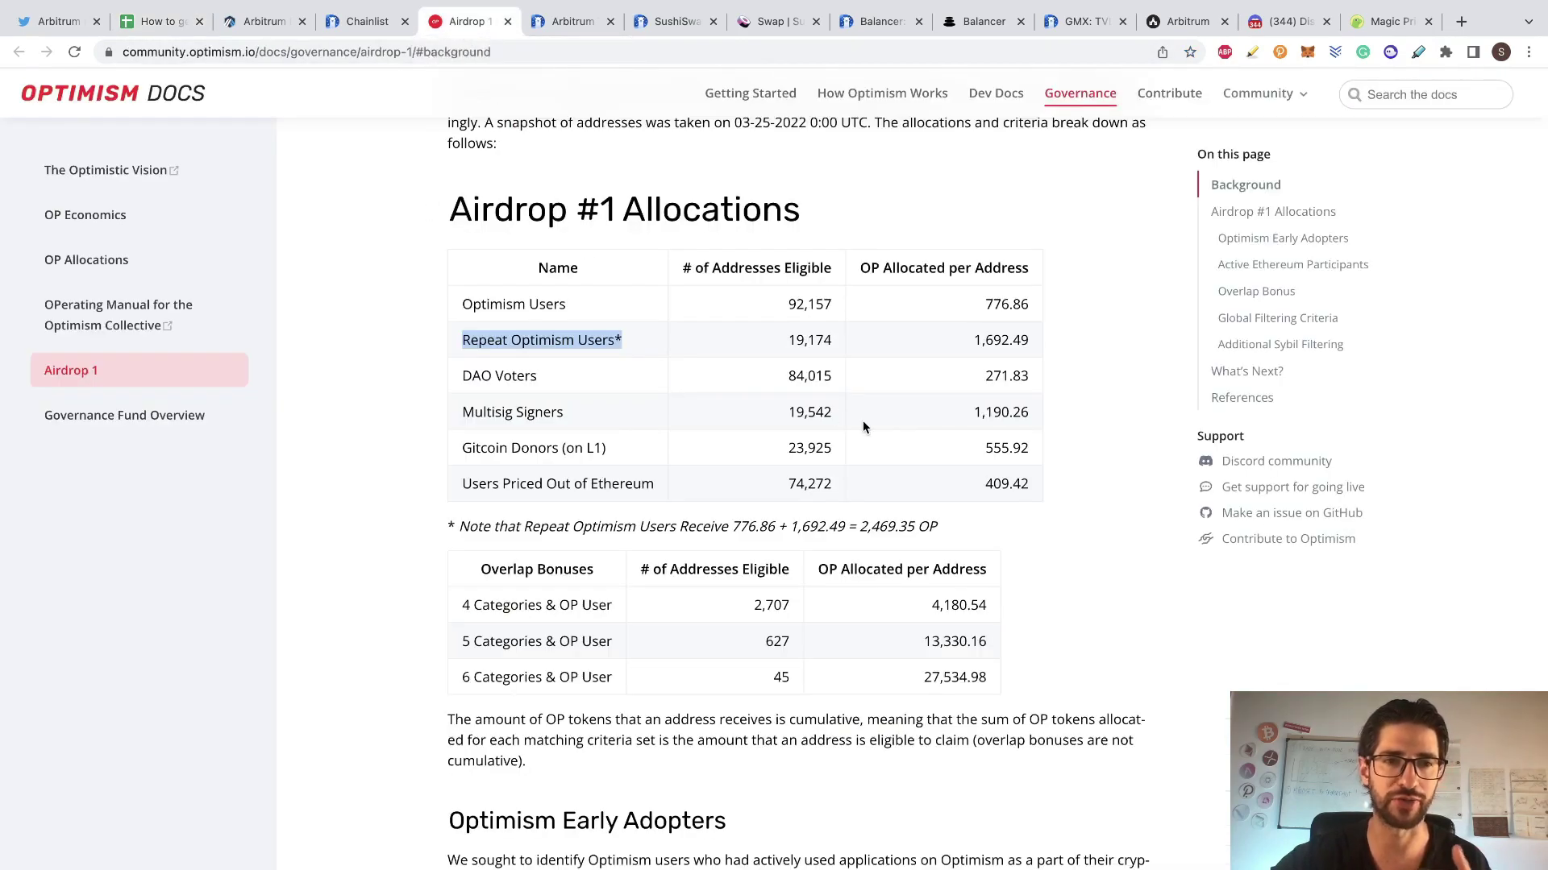
scroll(744, 258, down, 3)
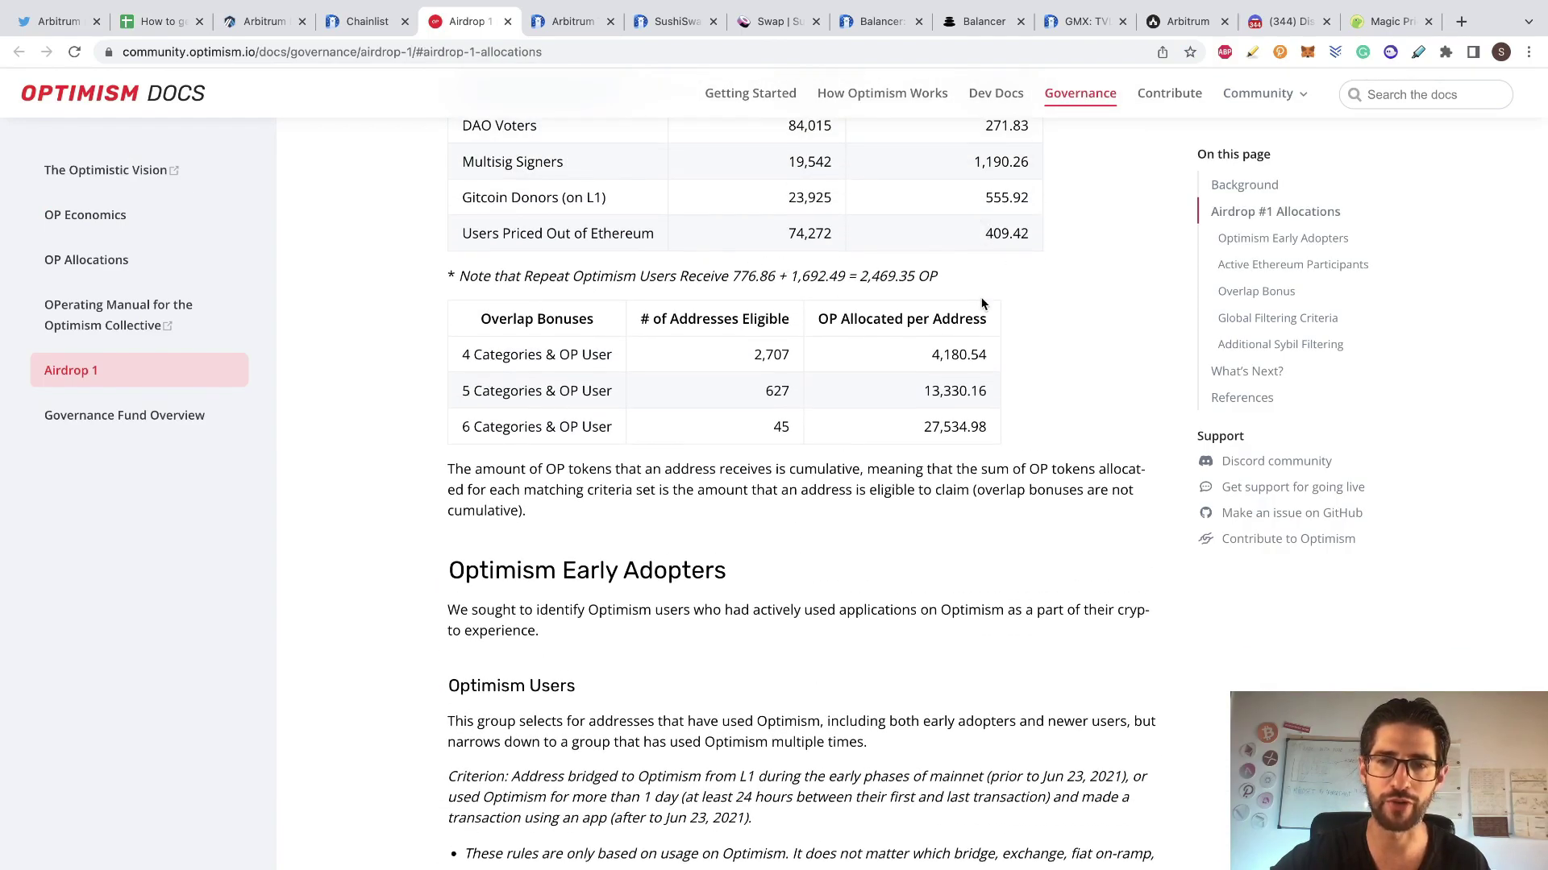
scroll(967, 302, up, 1)
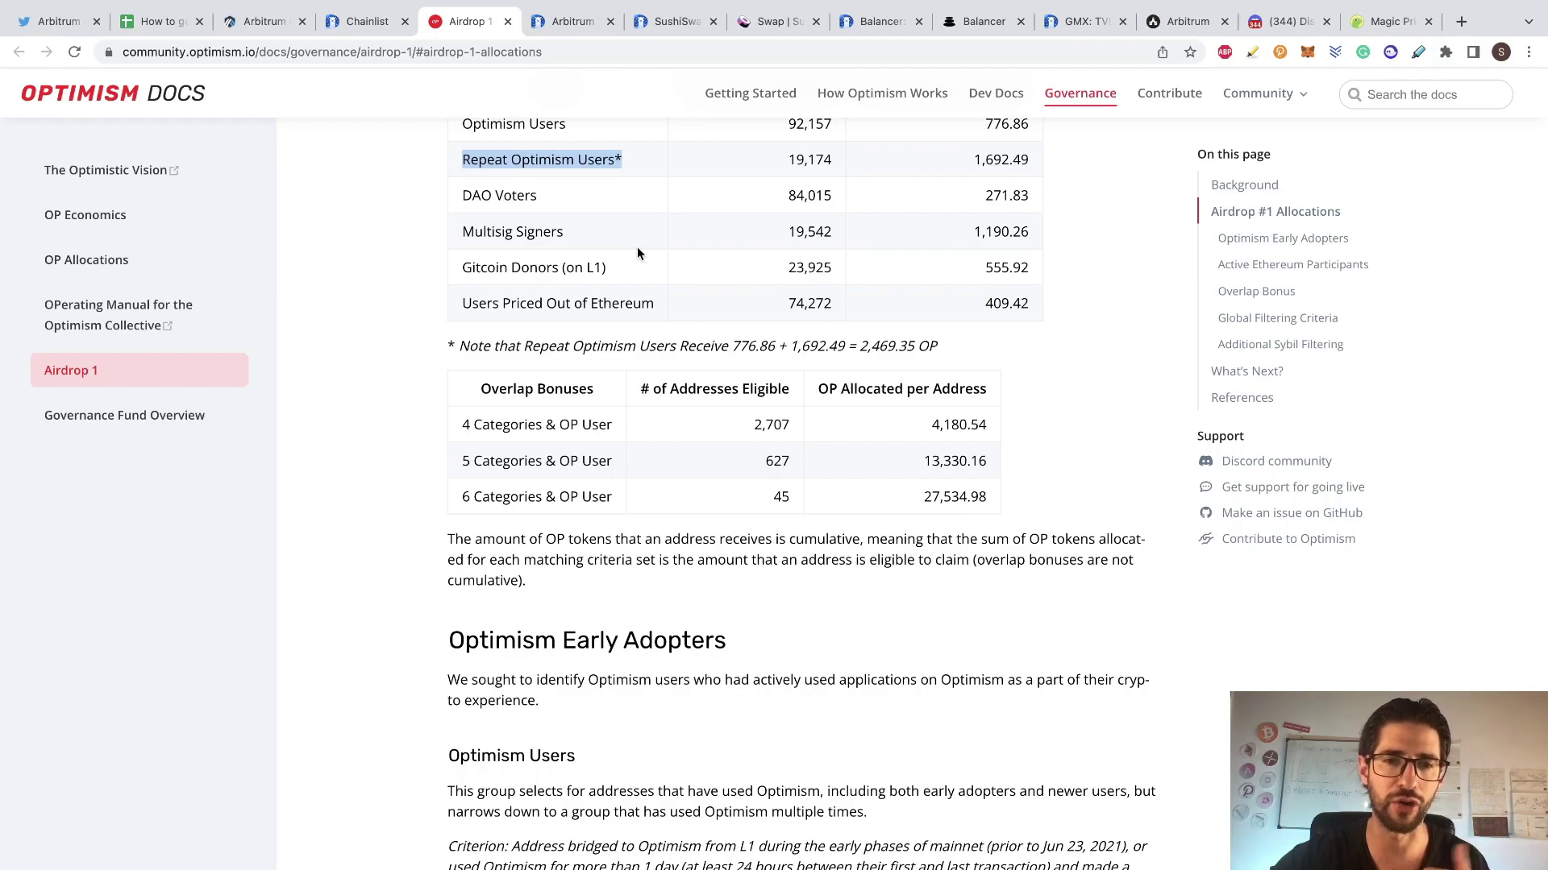
click(161, 22)
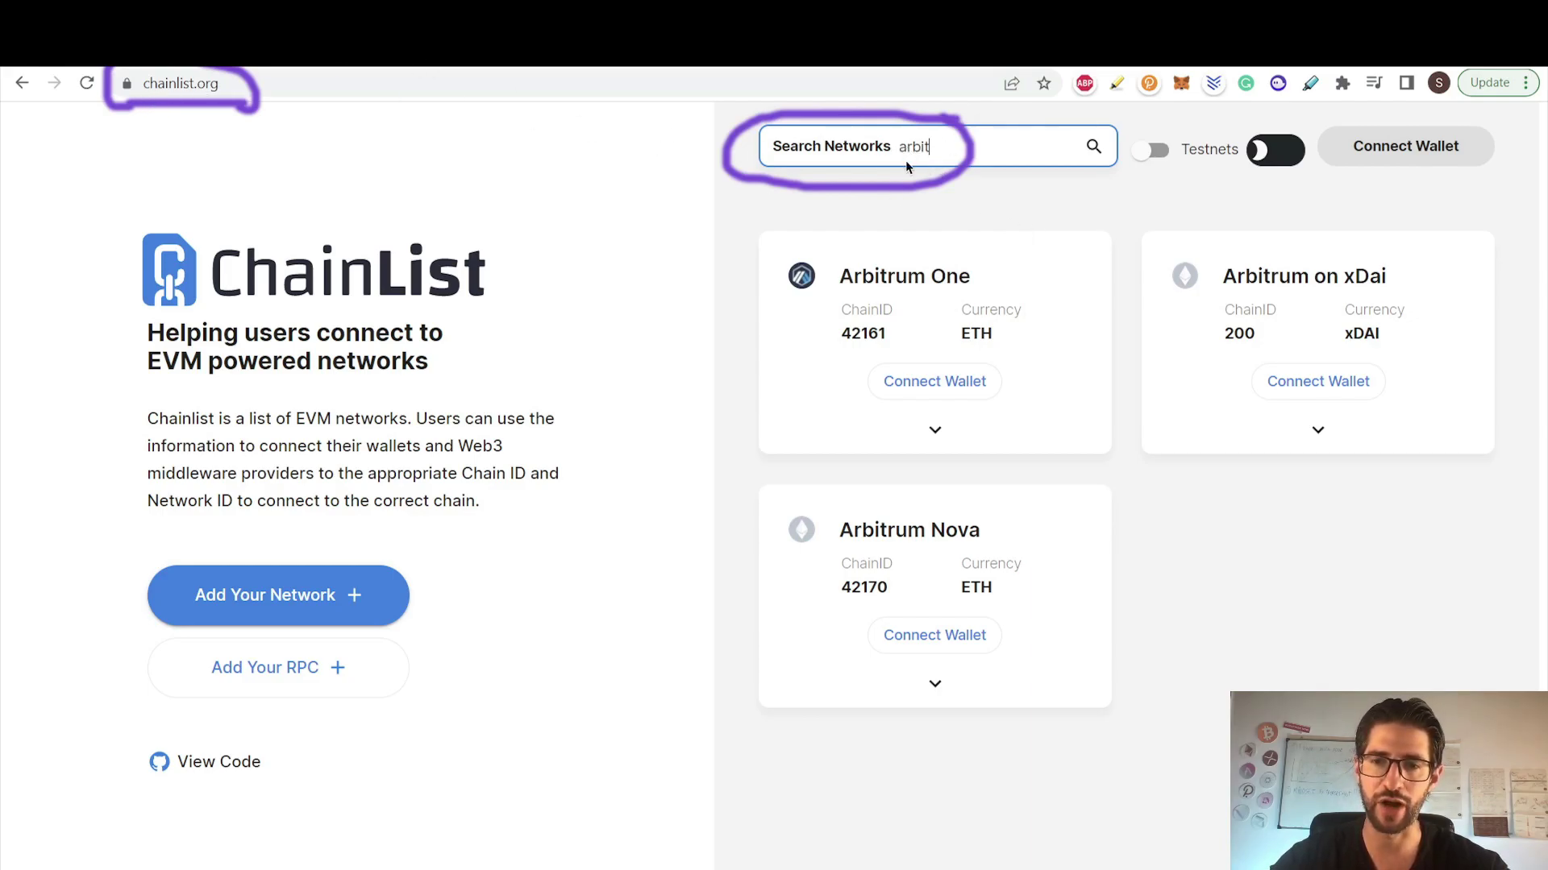
Add the Arbitrum One network to the wallet from its Chainlist card.
click(951, 385)
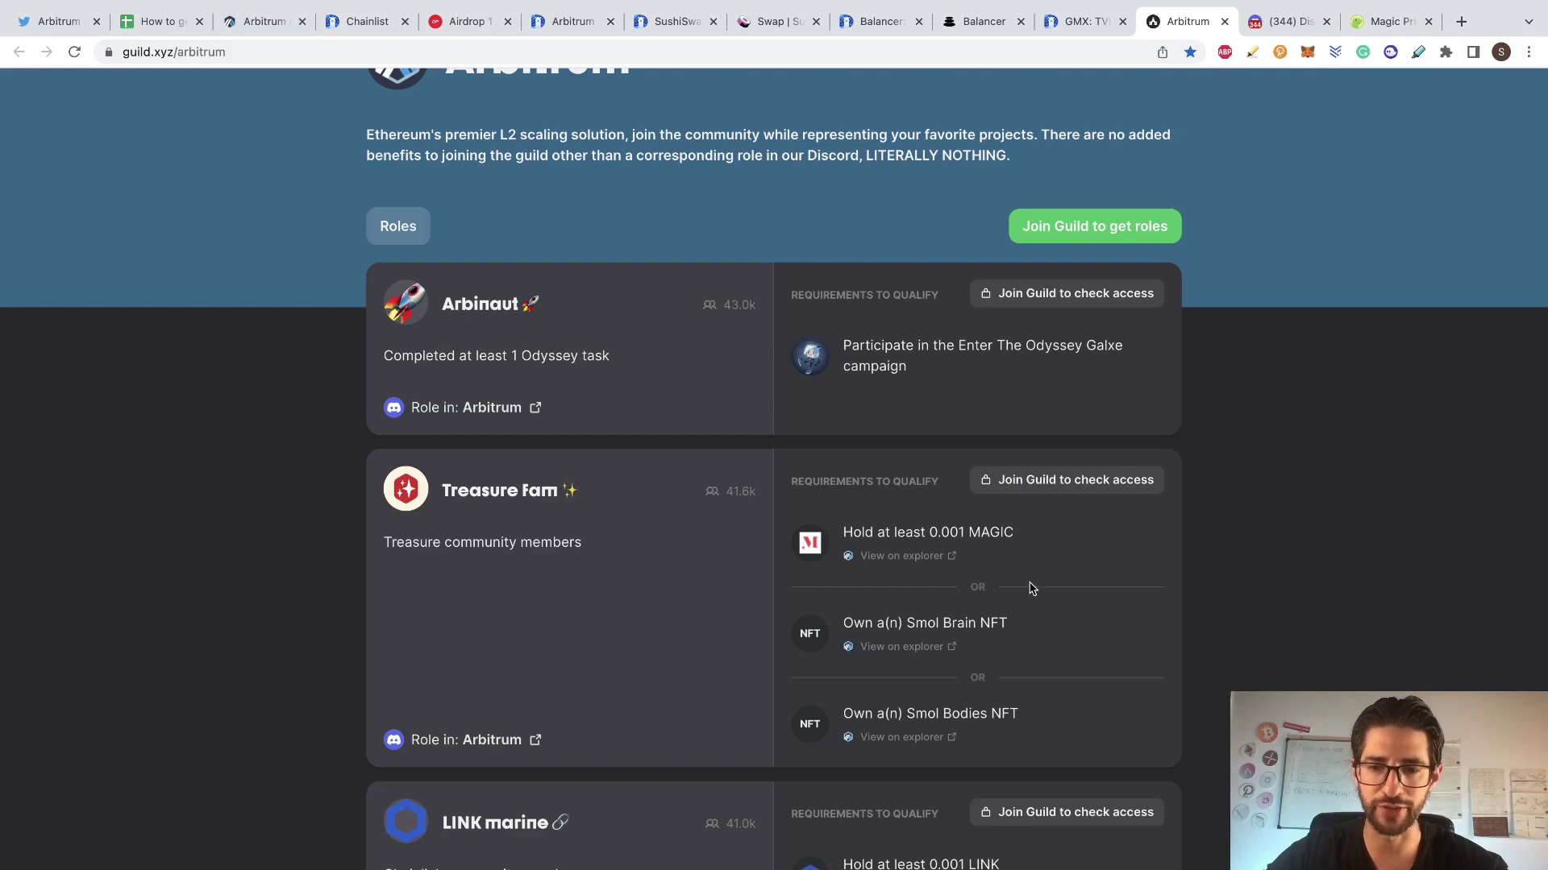
Open MAGIC's Arbiscan page from Treasure Fam's 0.001 MAGIC requirement and copy the contract address.
scroll(940, 856, down, 1)
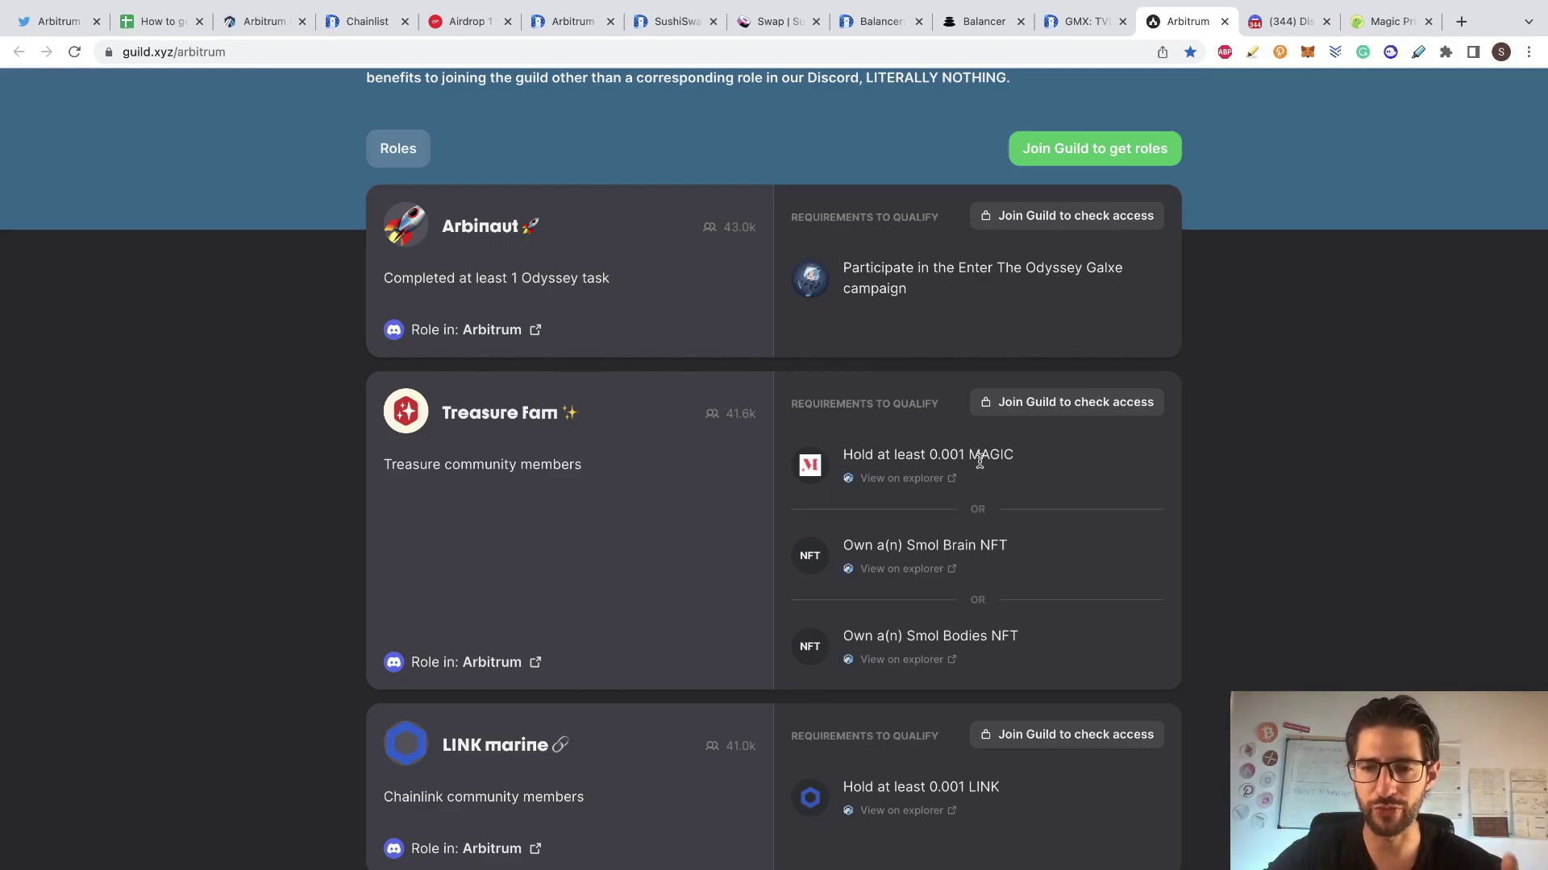
scroll(1024, 542, down, 3)
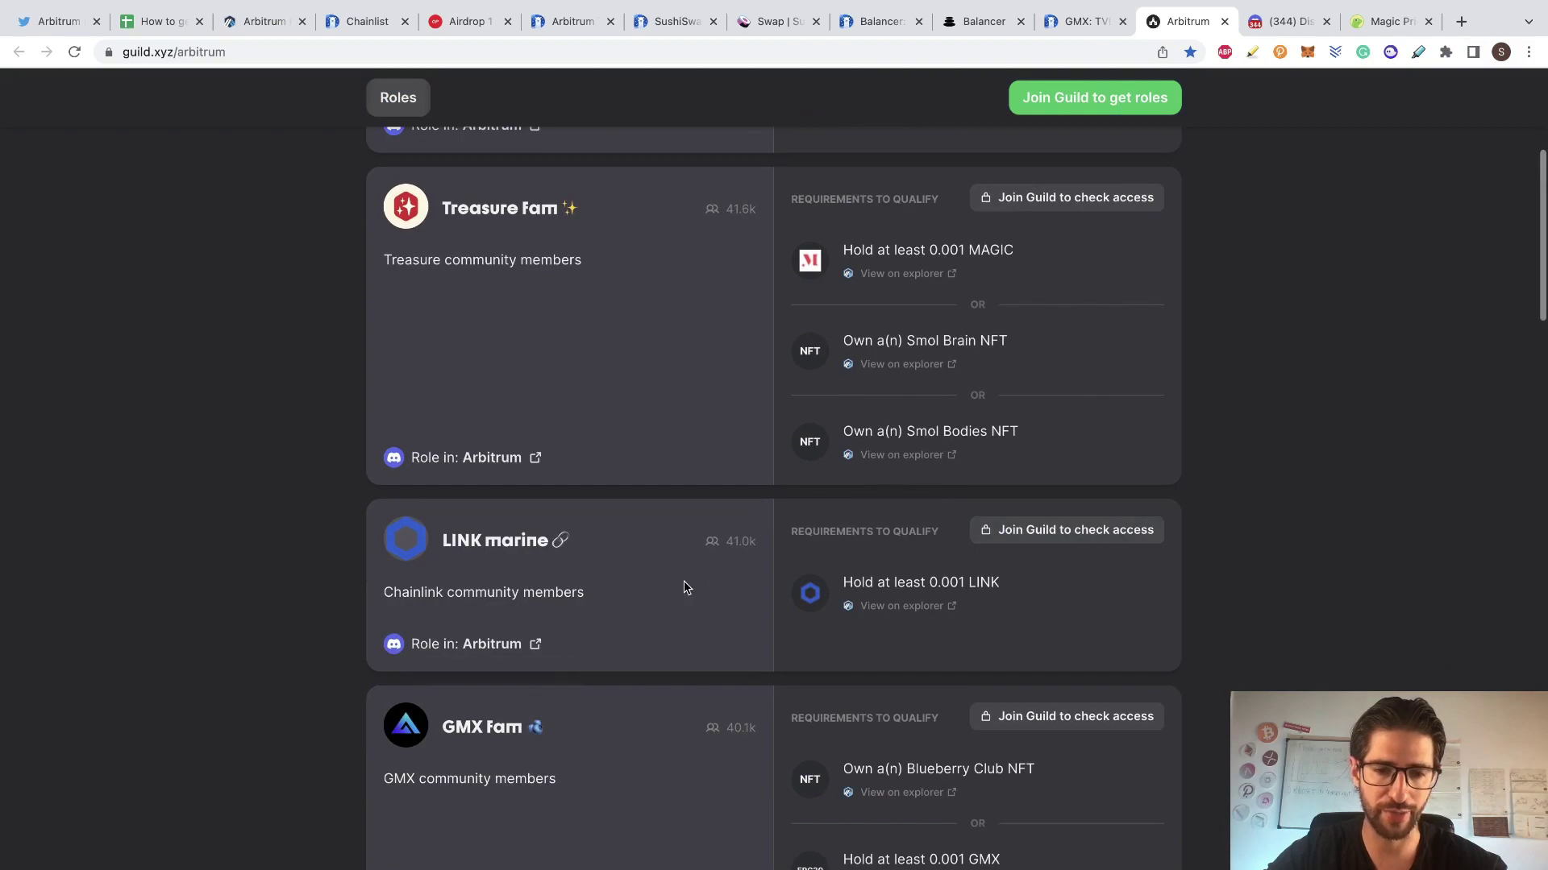
scroll(797, 656, down, 3)
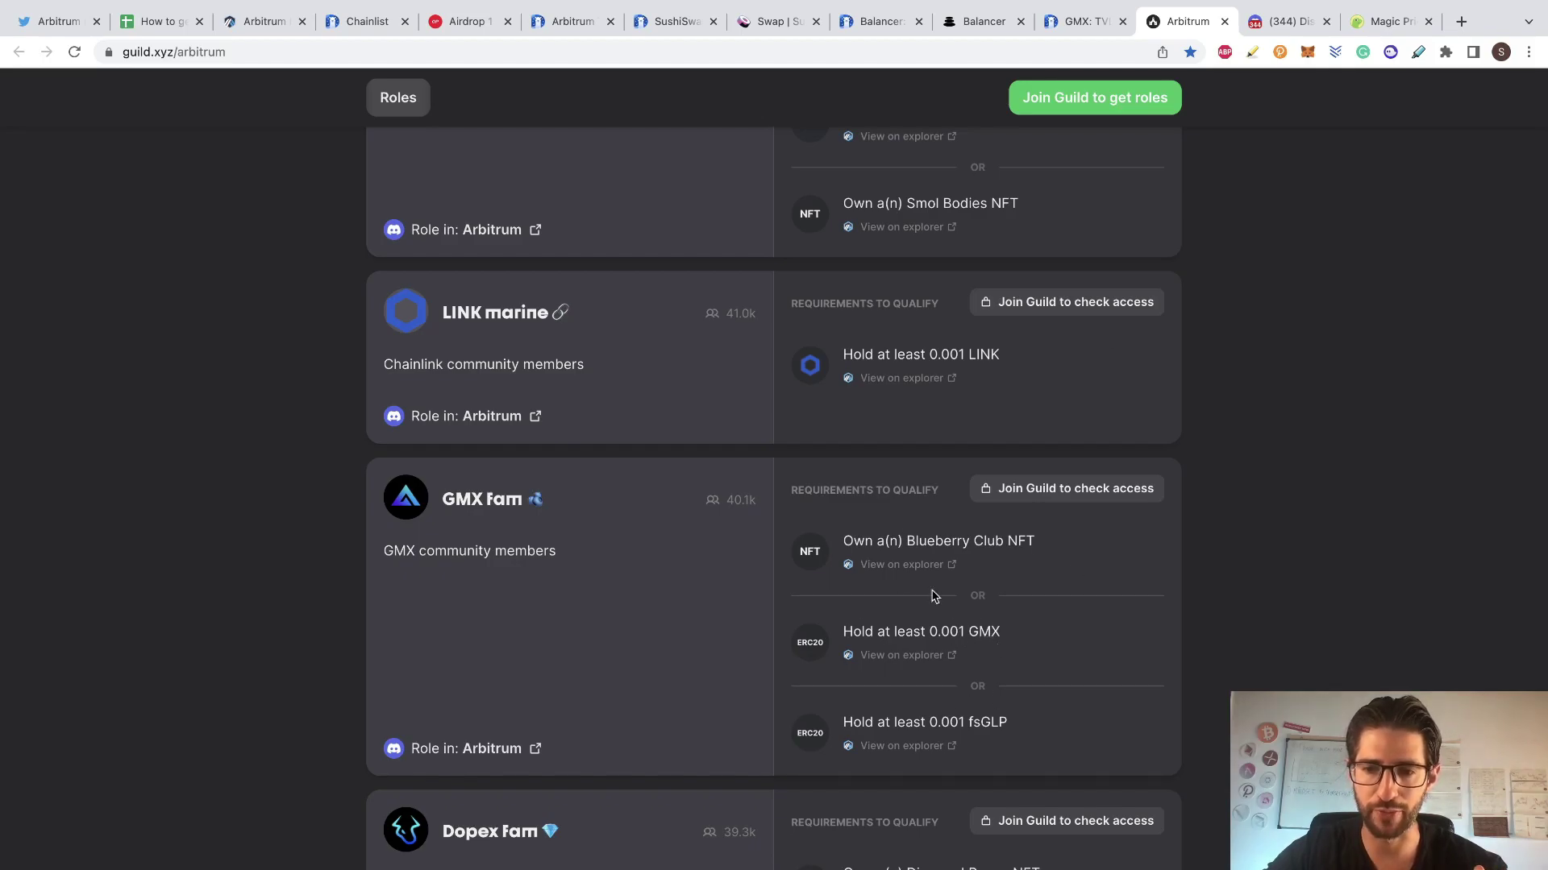
scroll(1061, 649, up, 10)
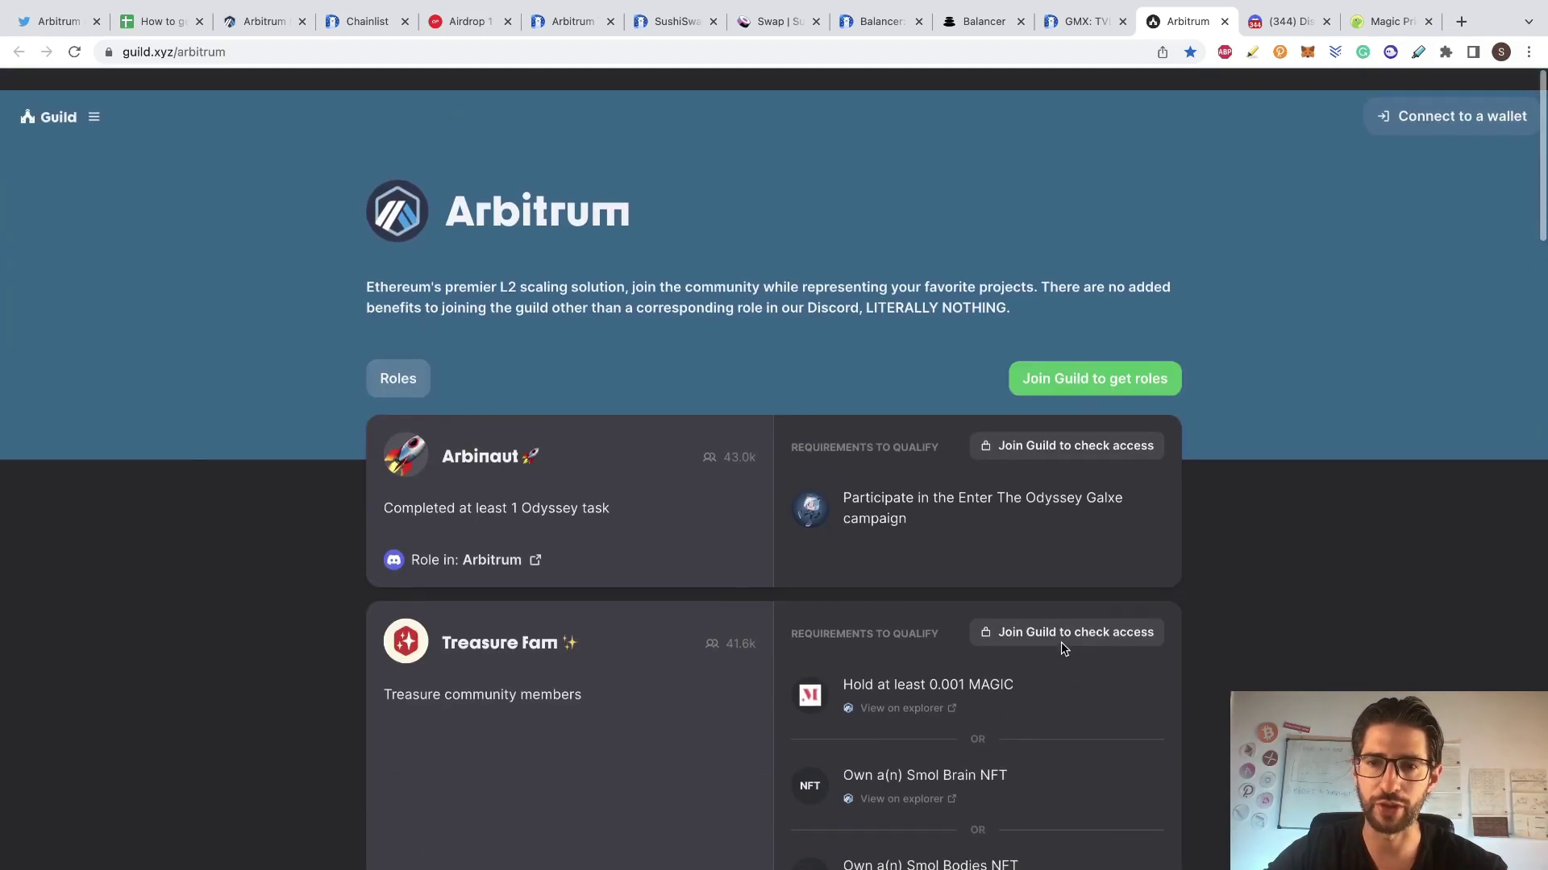
scroll(1060, 649, down, 2)
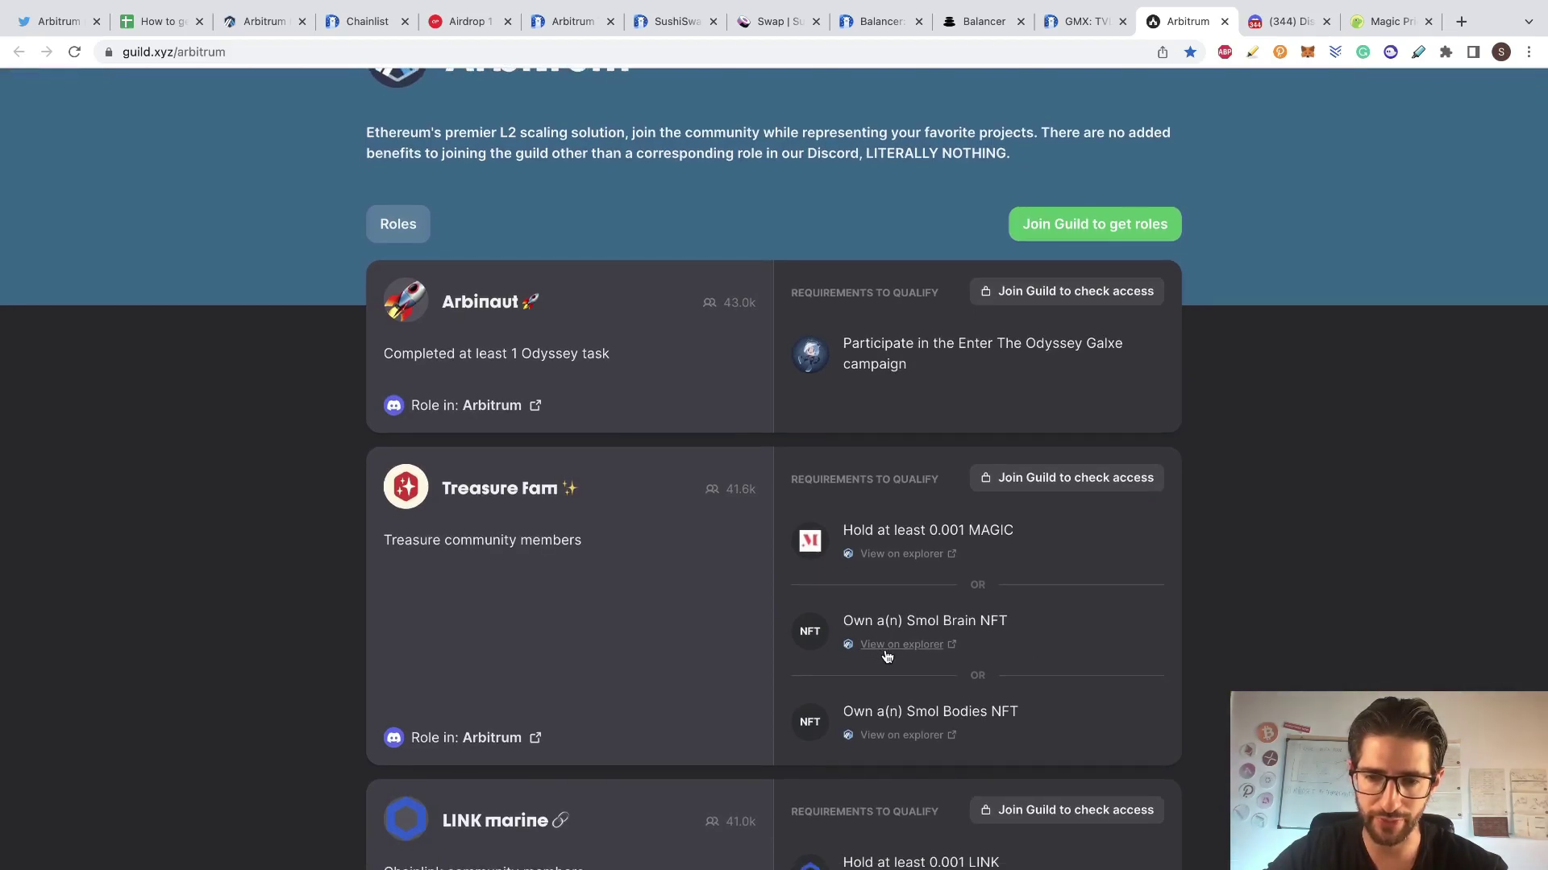
click(951, 554)
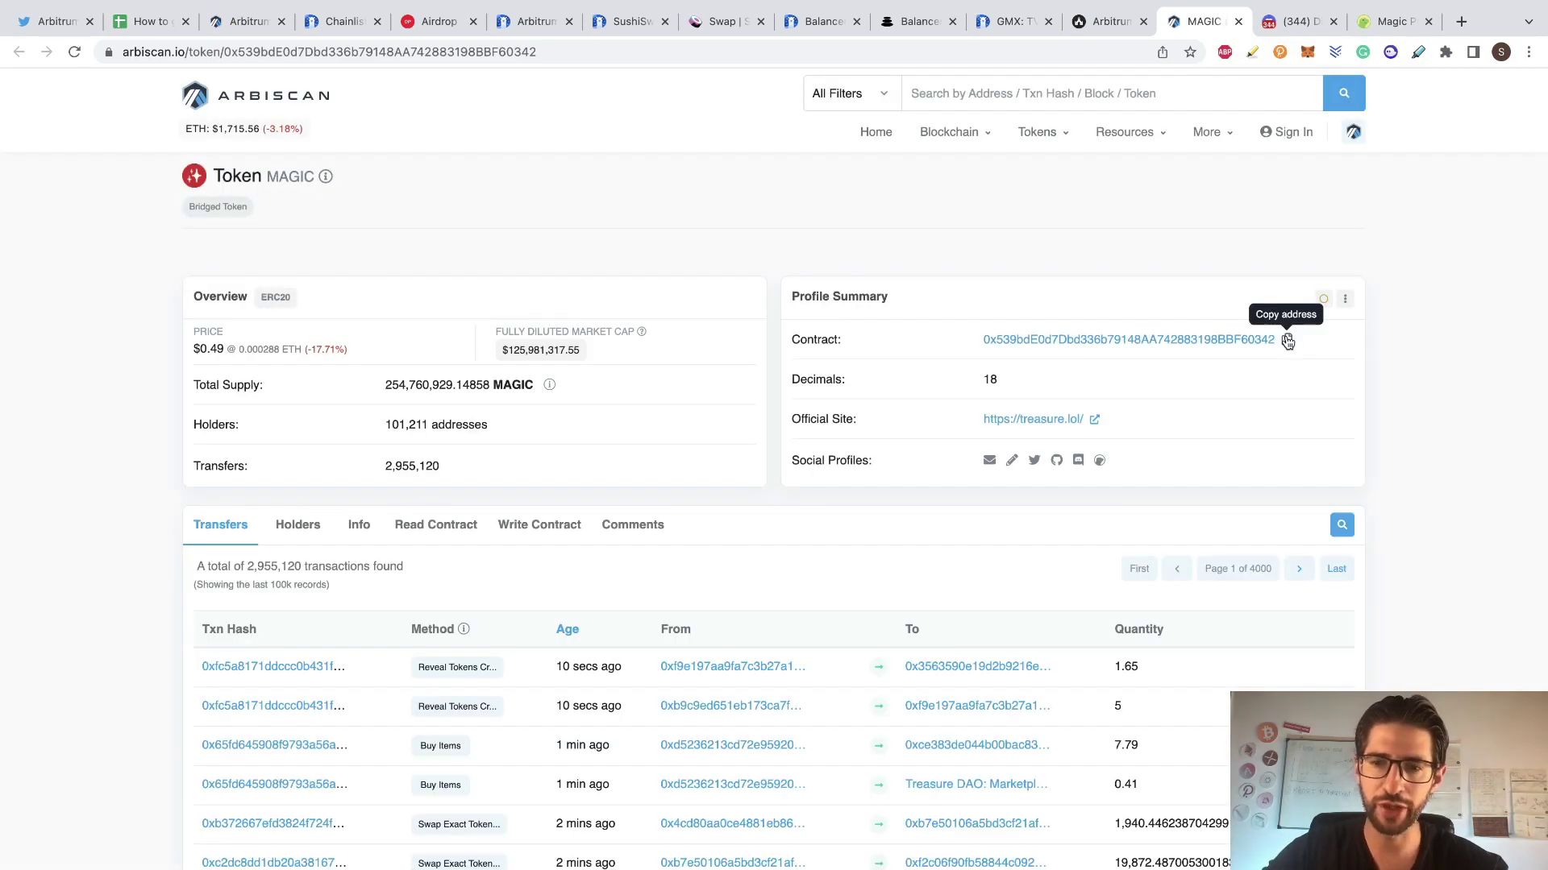
click(1287, 342)
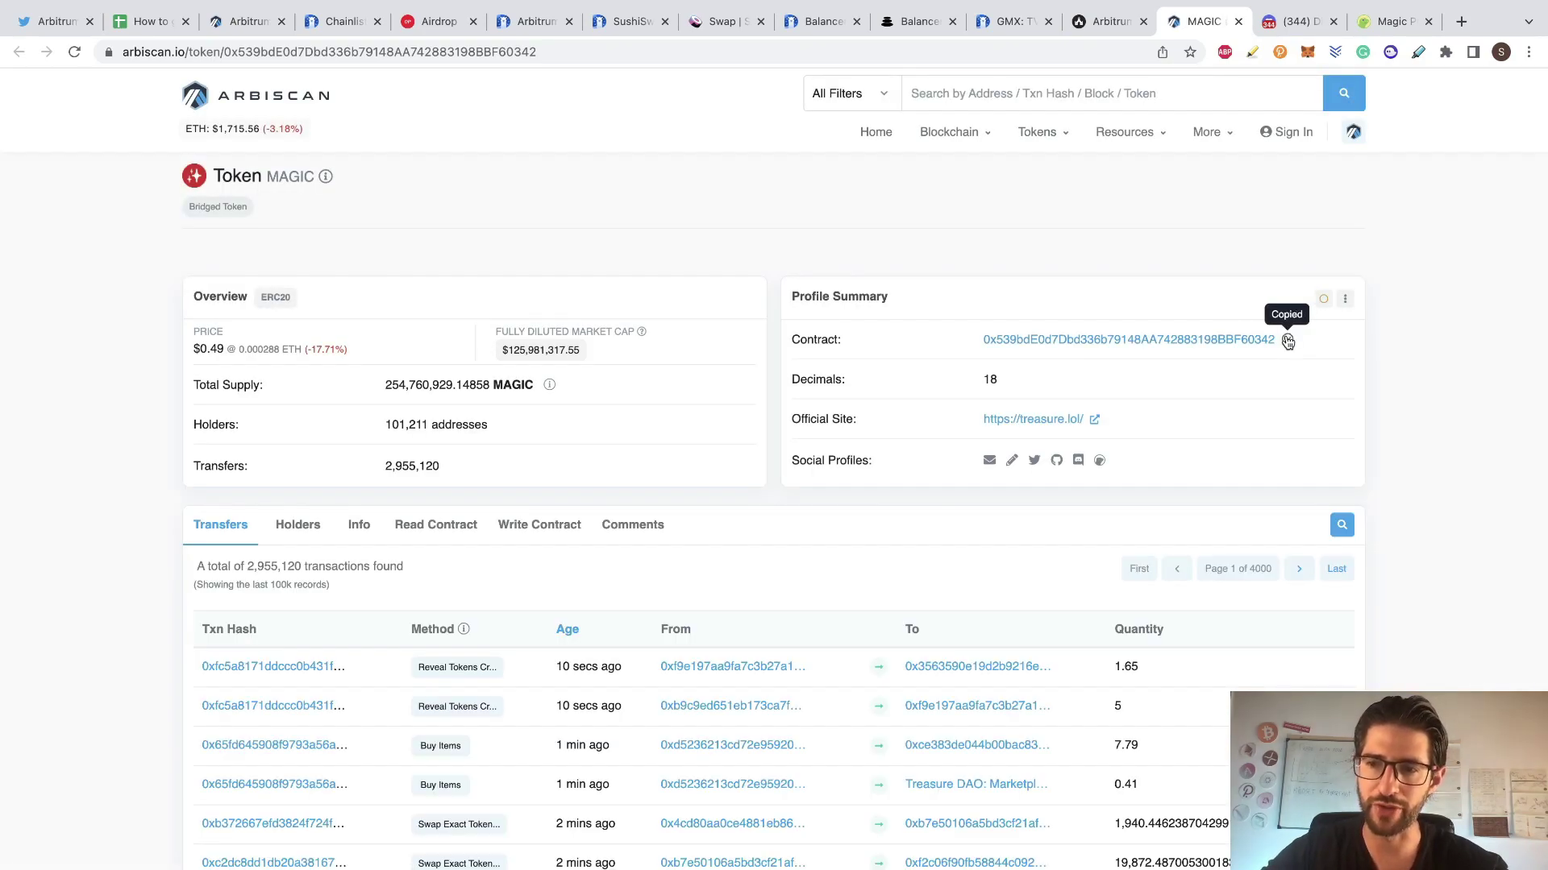
On SushiSwap, paste the MAGIC contract address into the receive-token selector to find MAGIC.
click(715, 22)
click(667, 441)
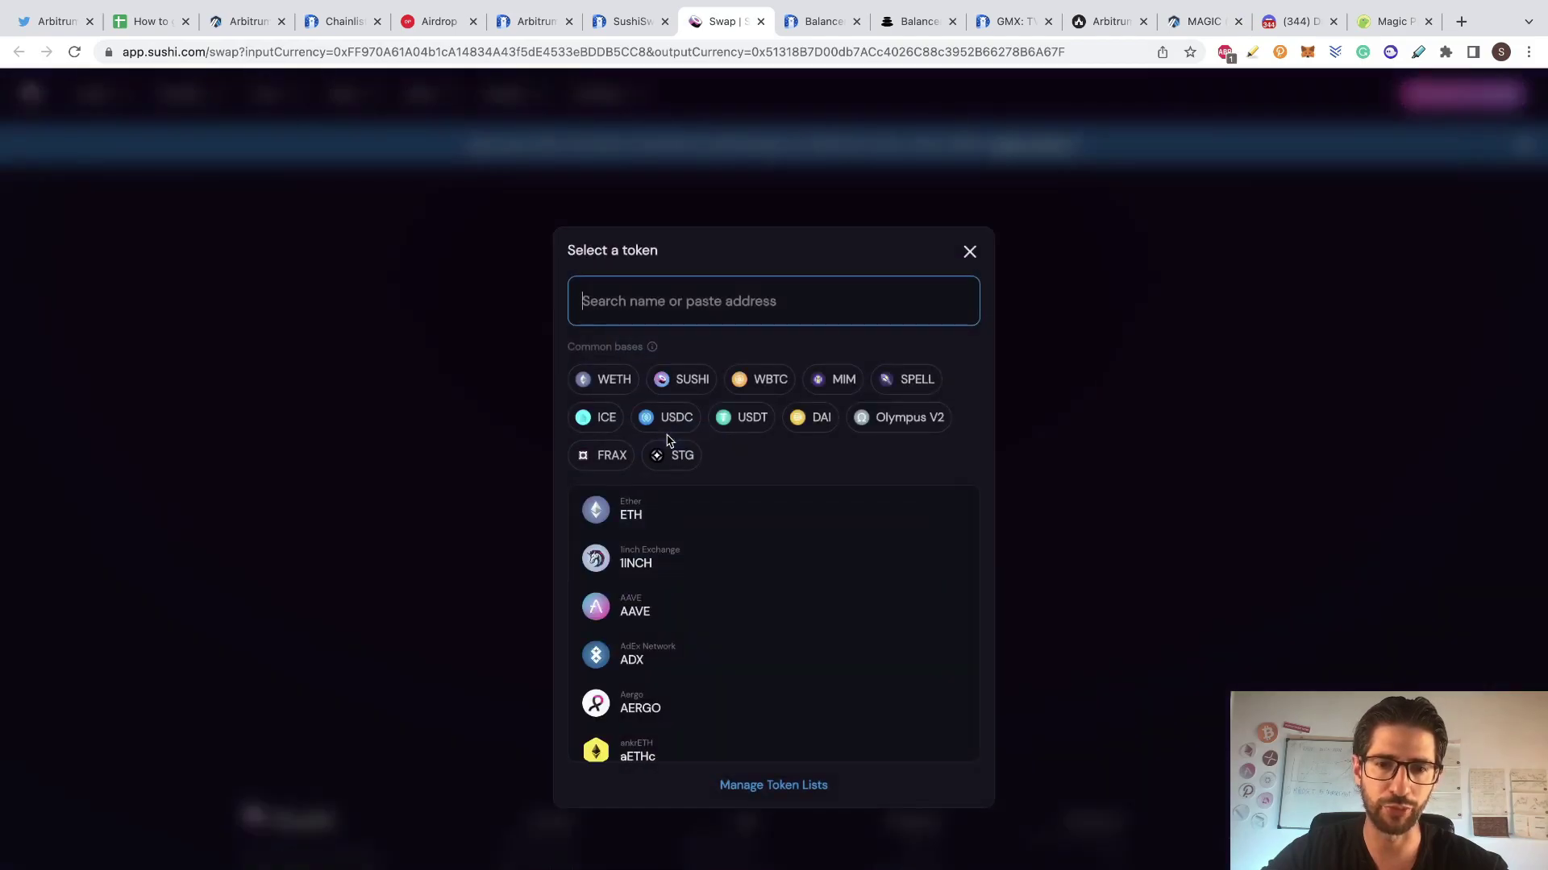
key(super+v)
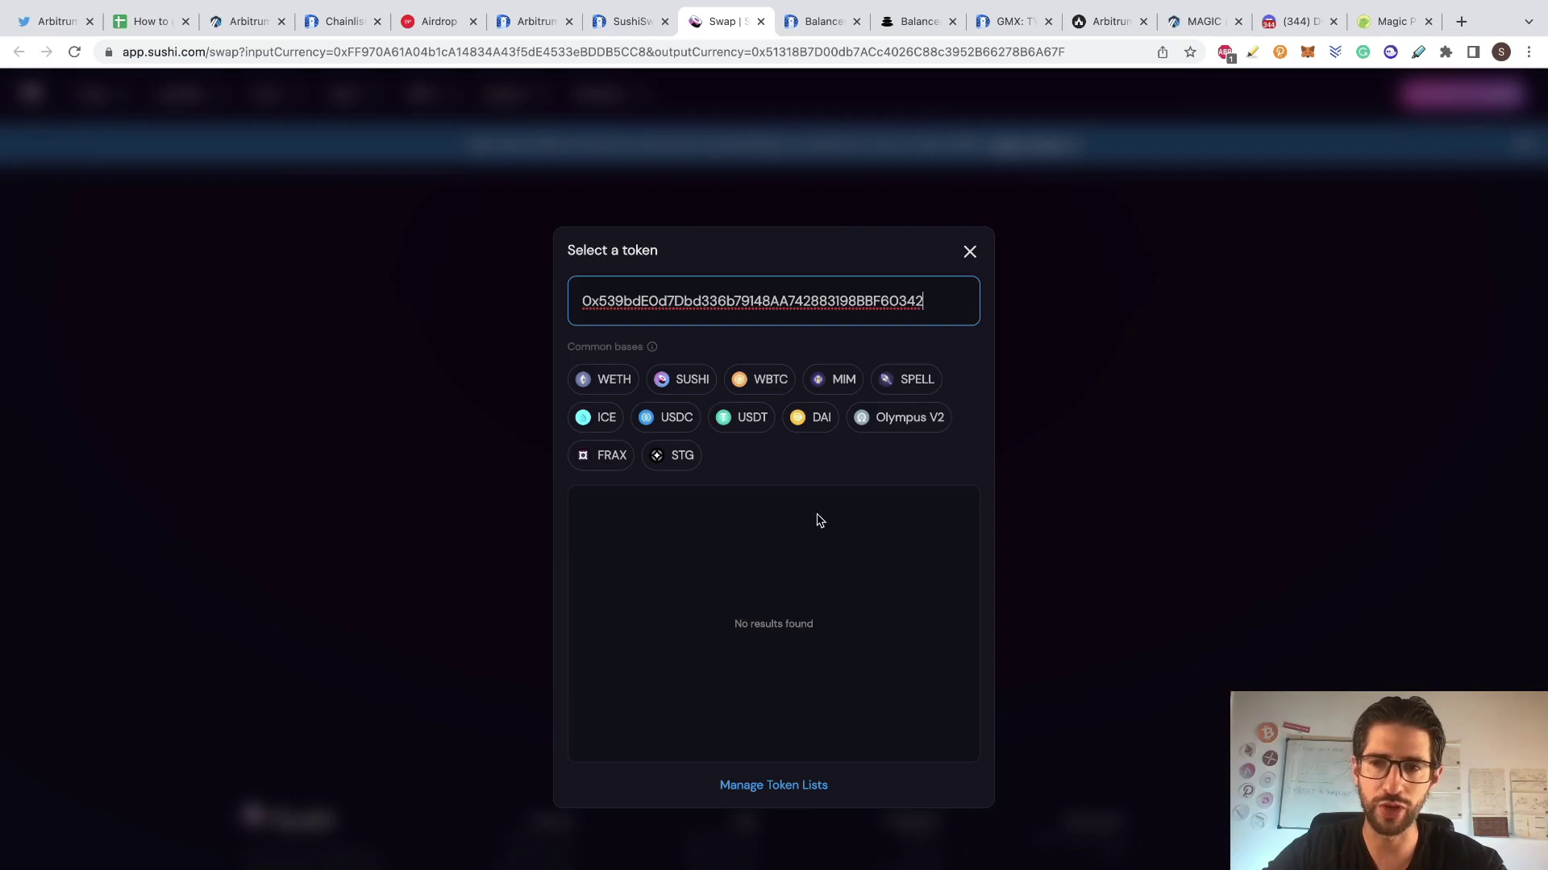
click(1178, 519)
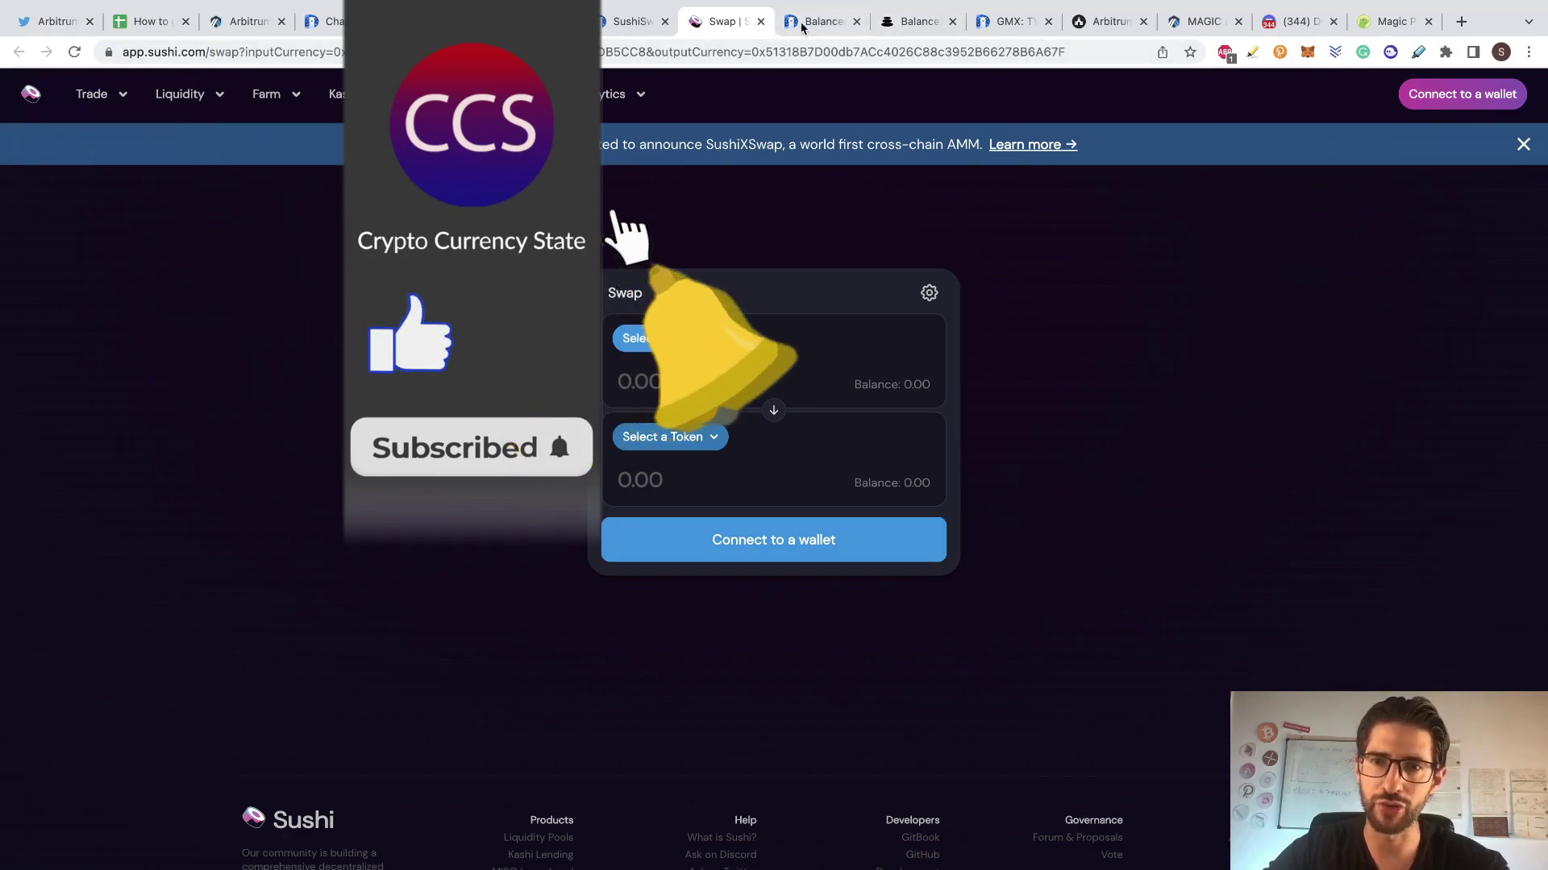
click(1094, 25)
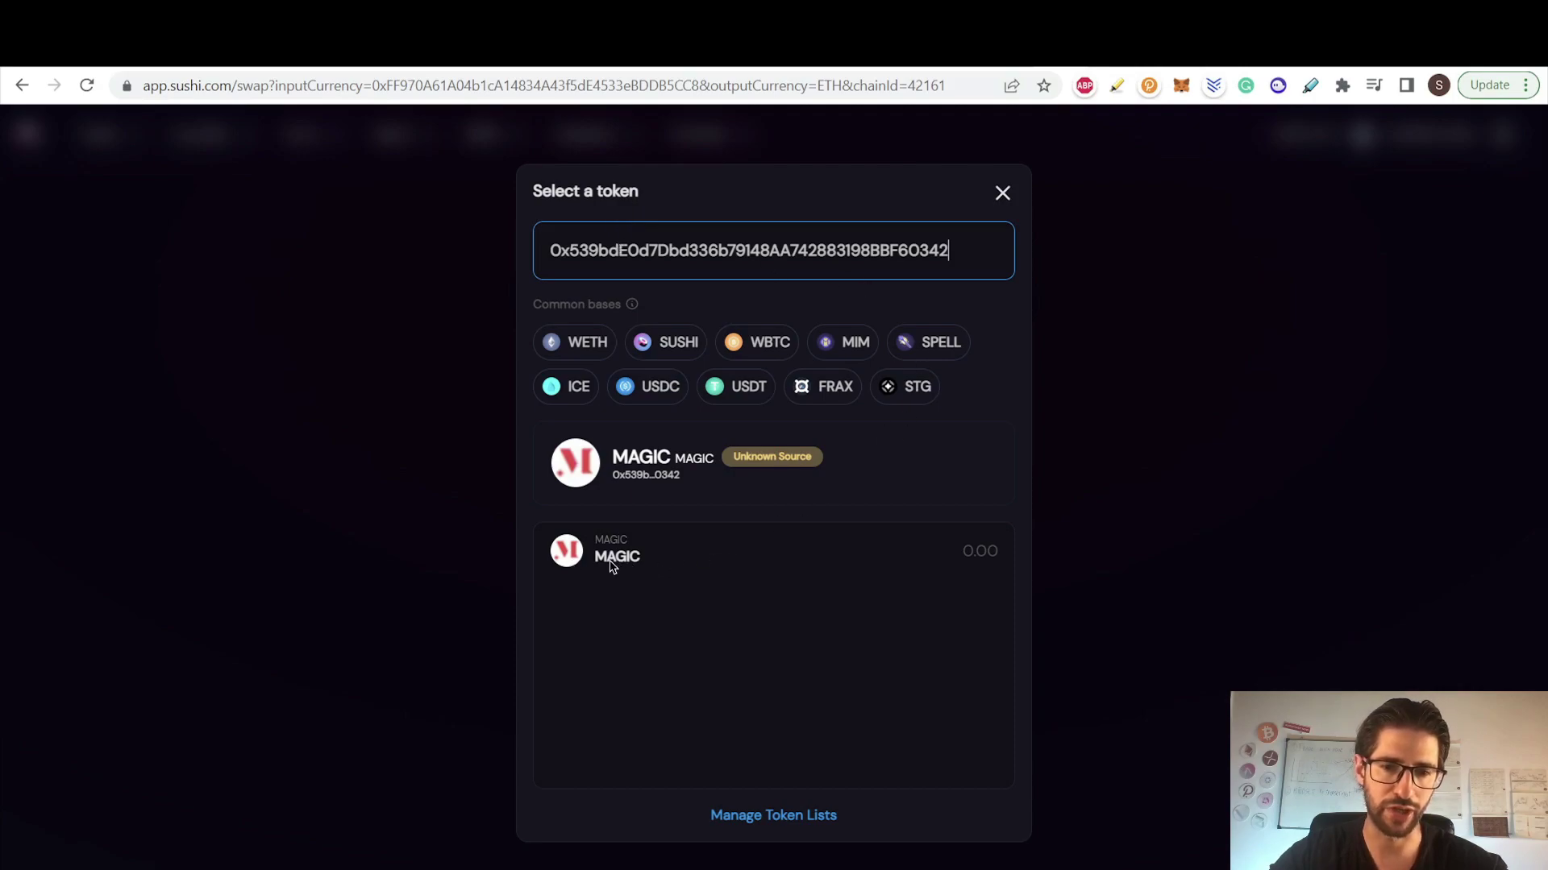
Pick MAGIC to receive, then walk through checklist steps 1–4 in cells A4, A8, A13 and A17.
click(731, 577)
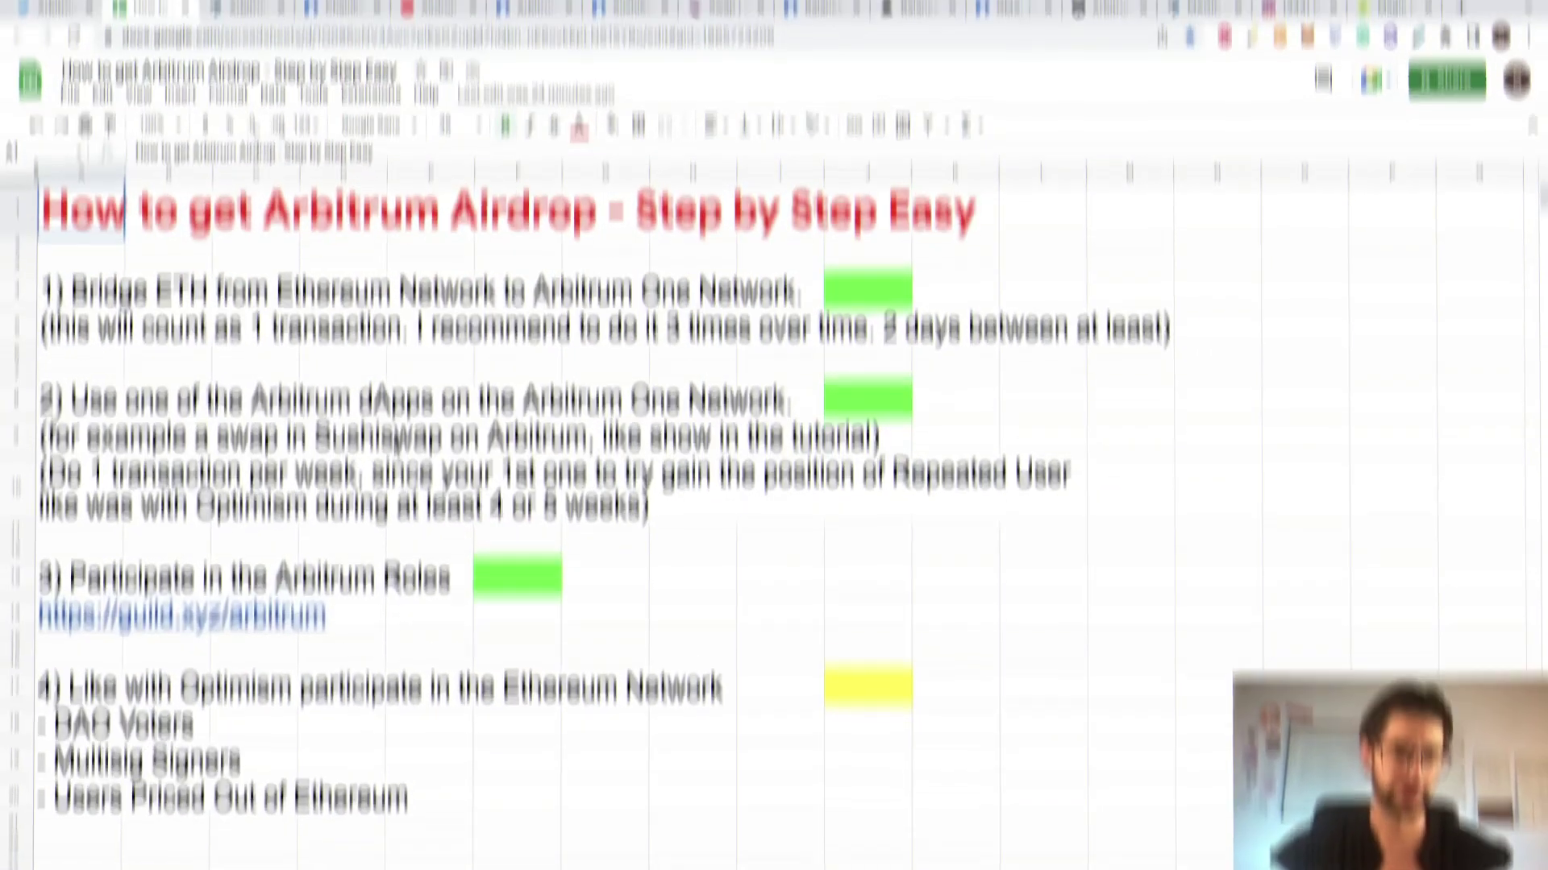
click(70, 303)
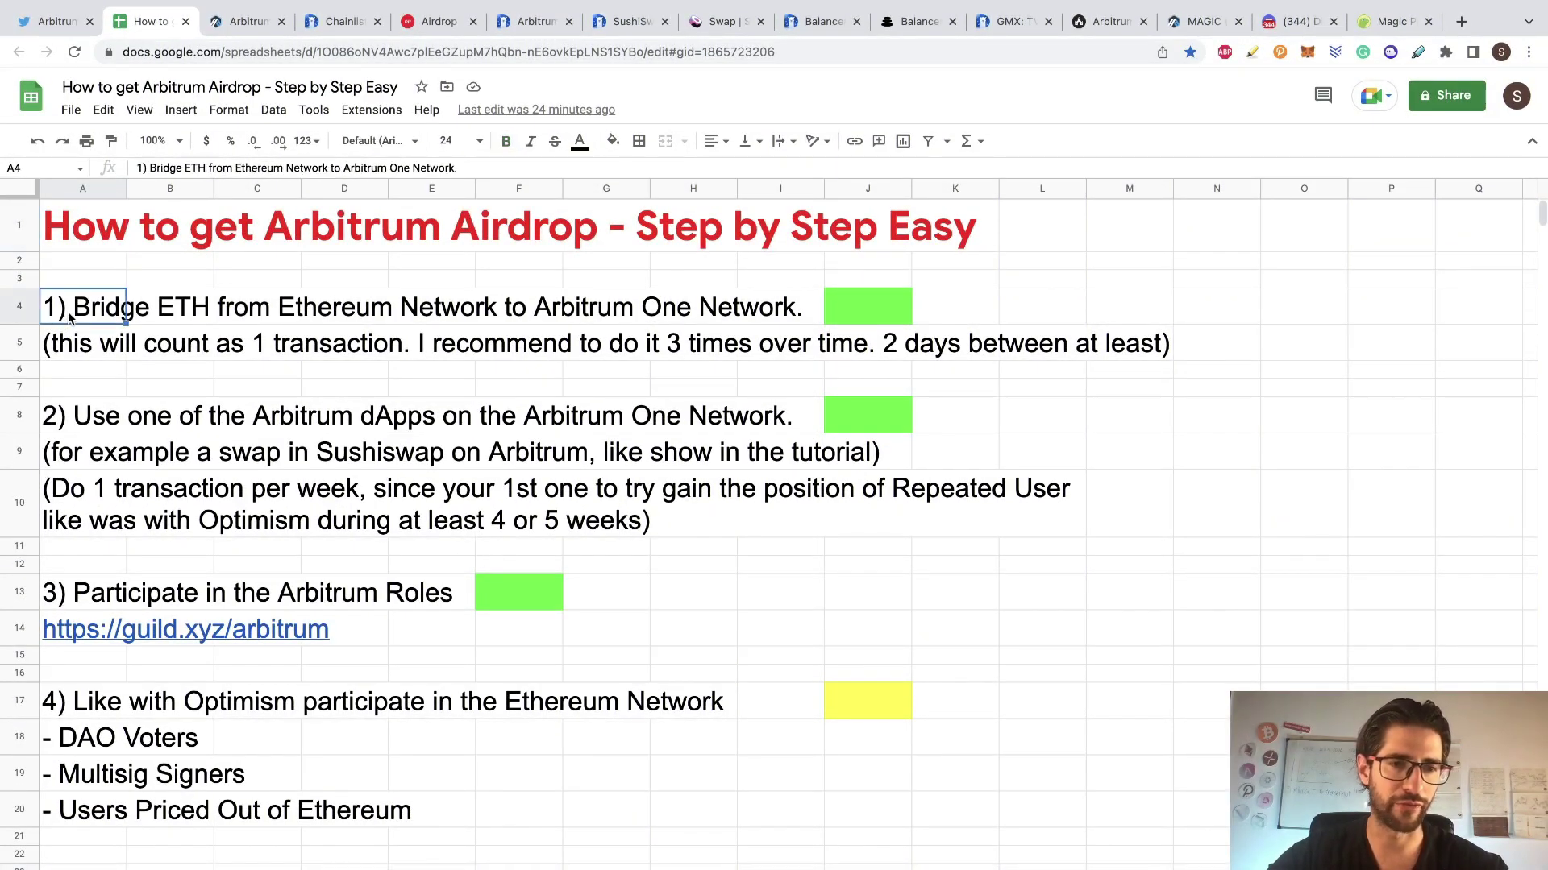
click(72, 424)
click(81, 594)
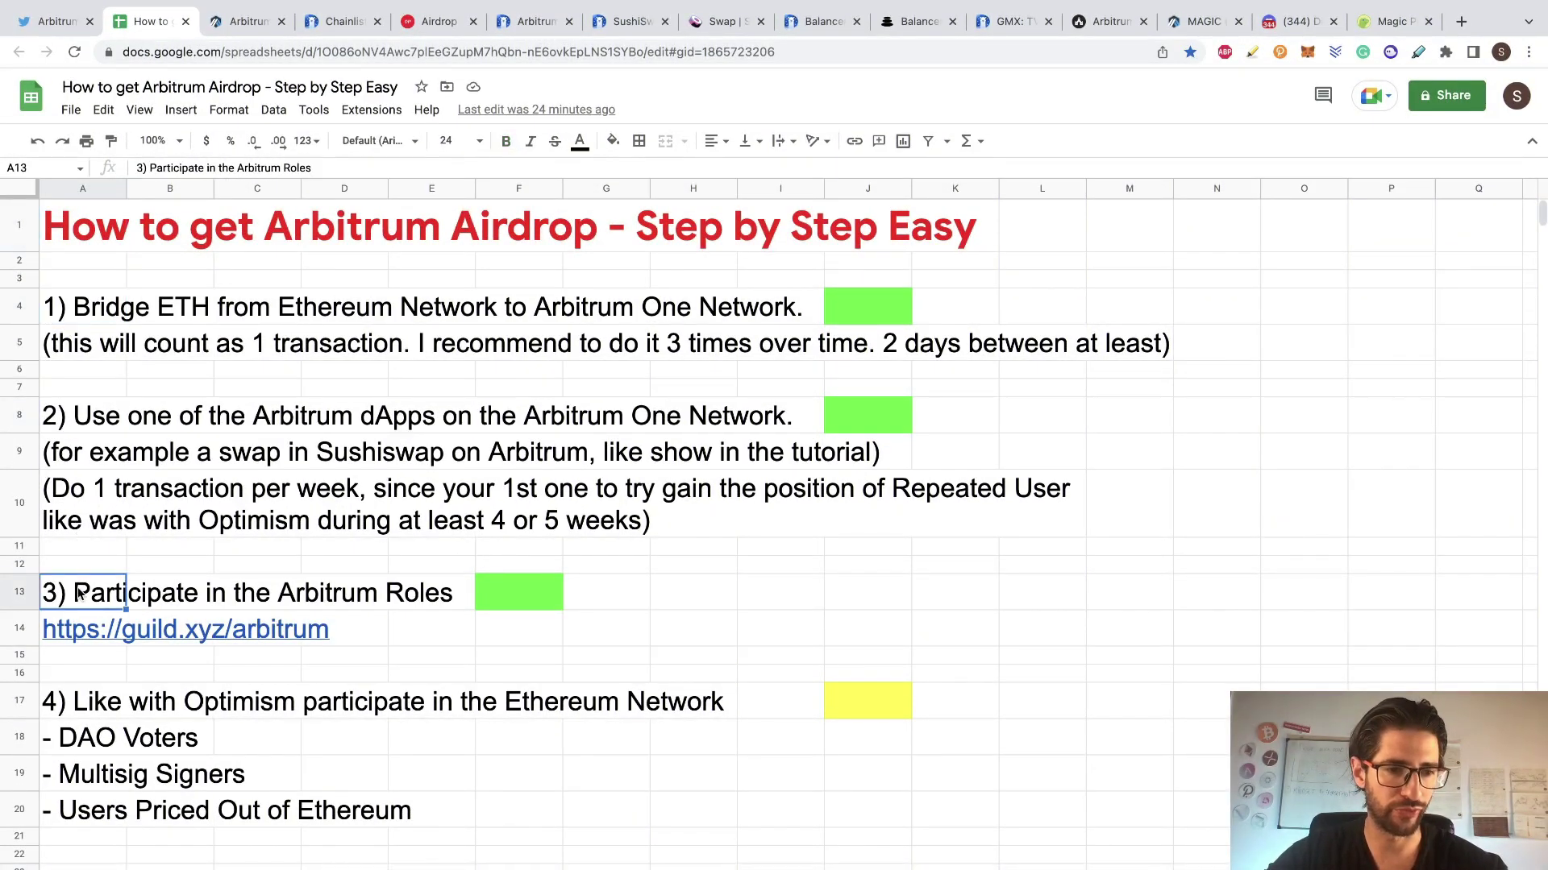
click(87, 708)
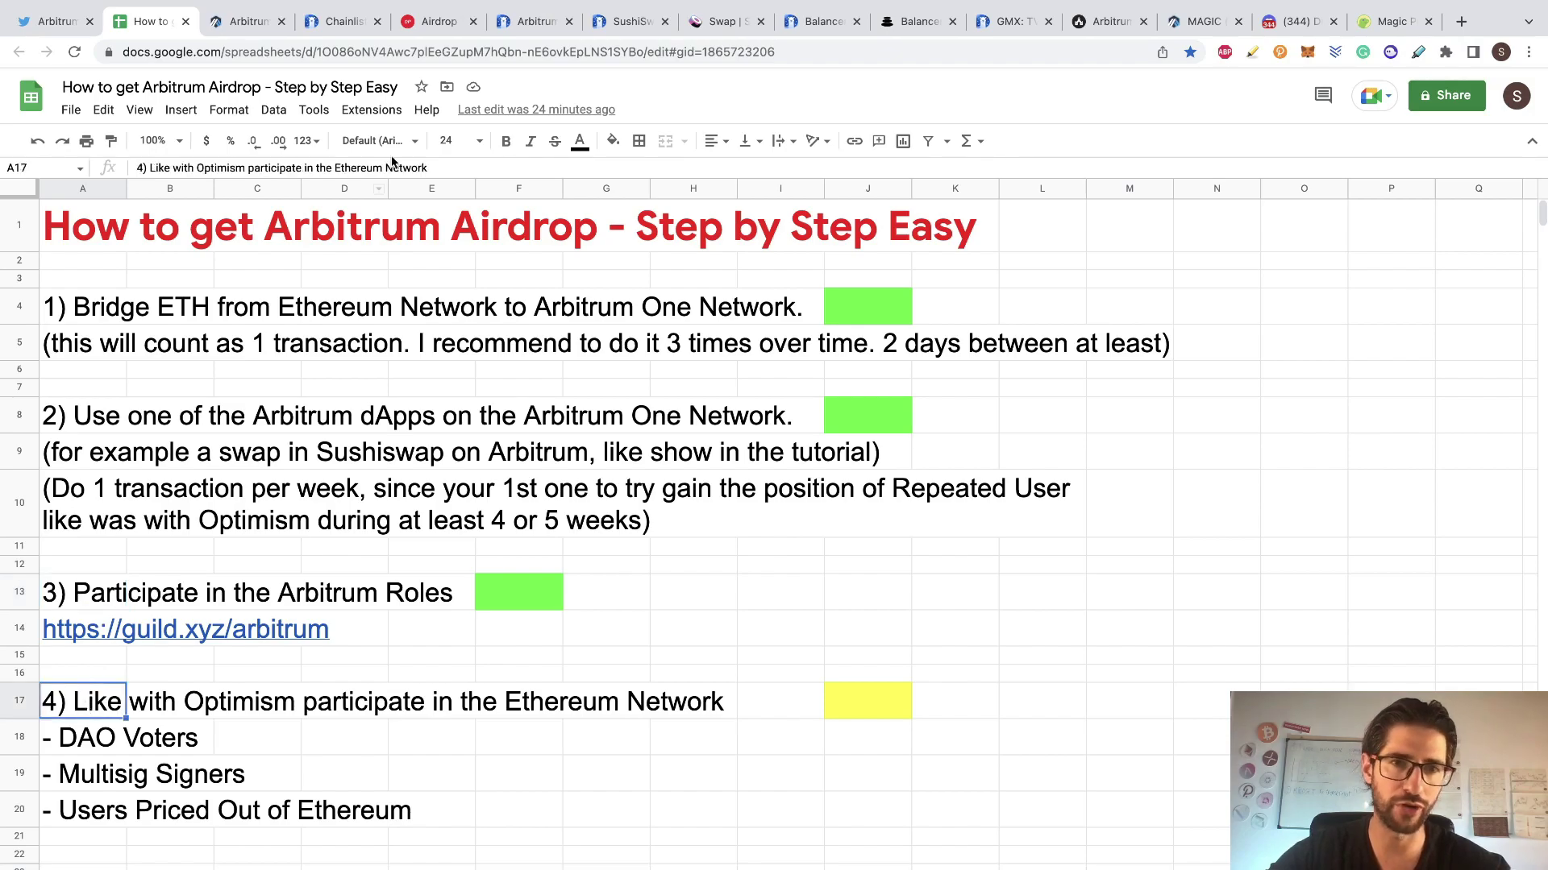
In the Optimism Airdrop 1 docs, highlight the Optimism Users and Repeat Optimism Users allocation rows.
click(435, 21)
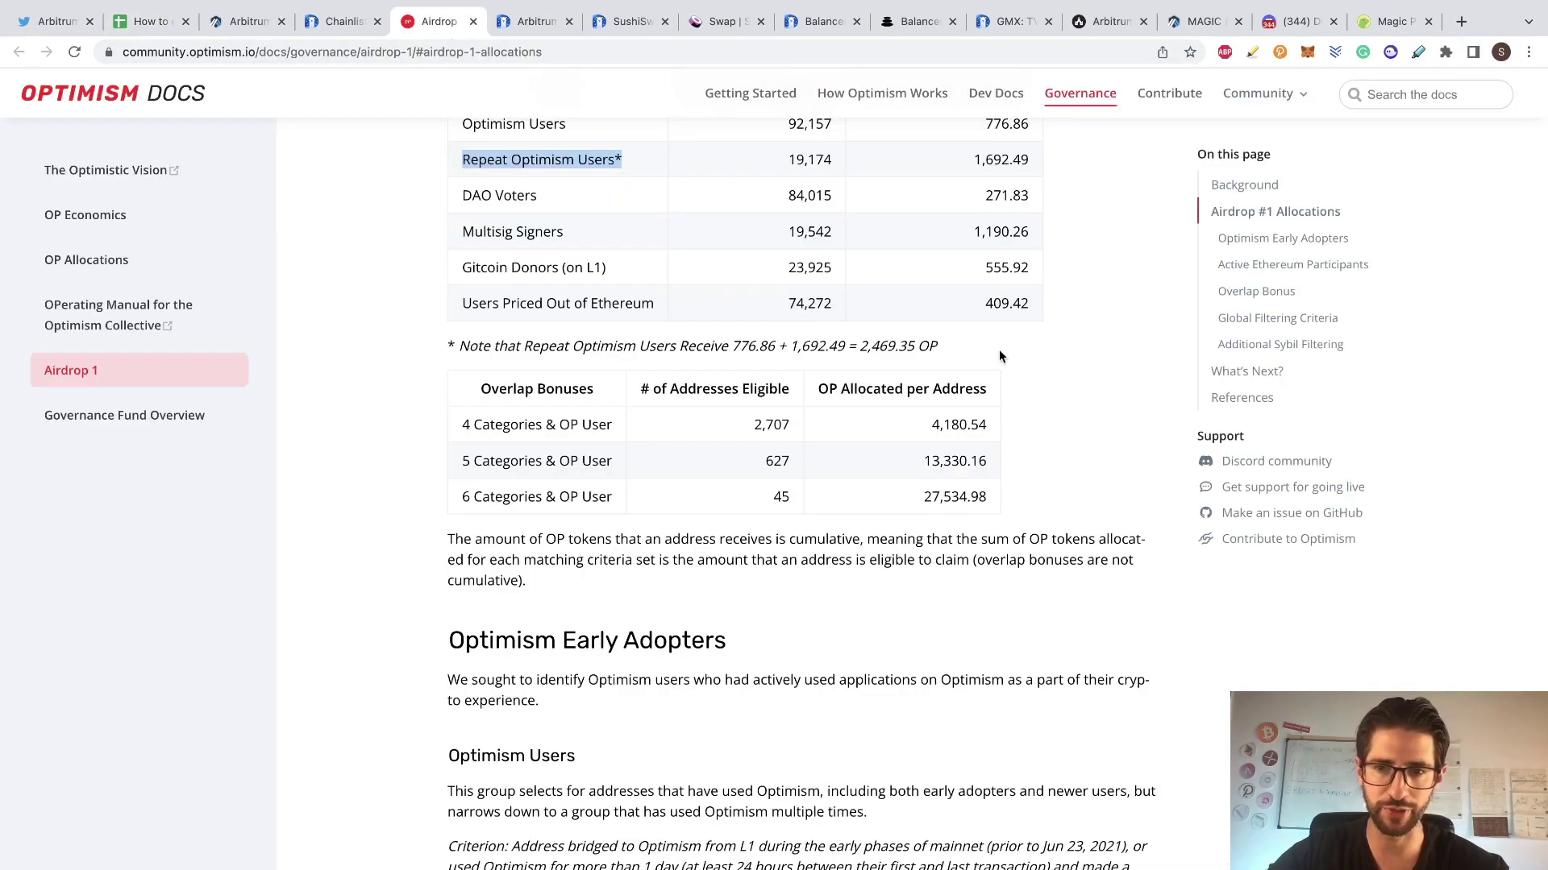
click(1135, 360)
scroll(1135, 360, up, 6)
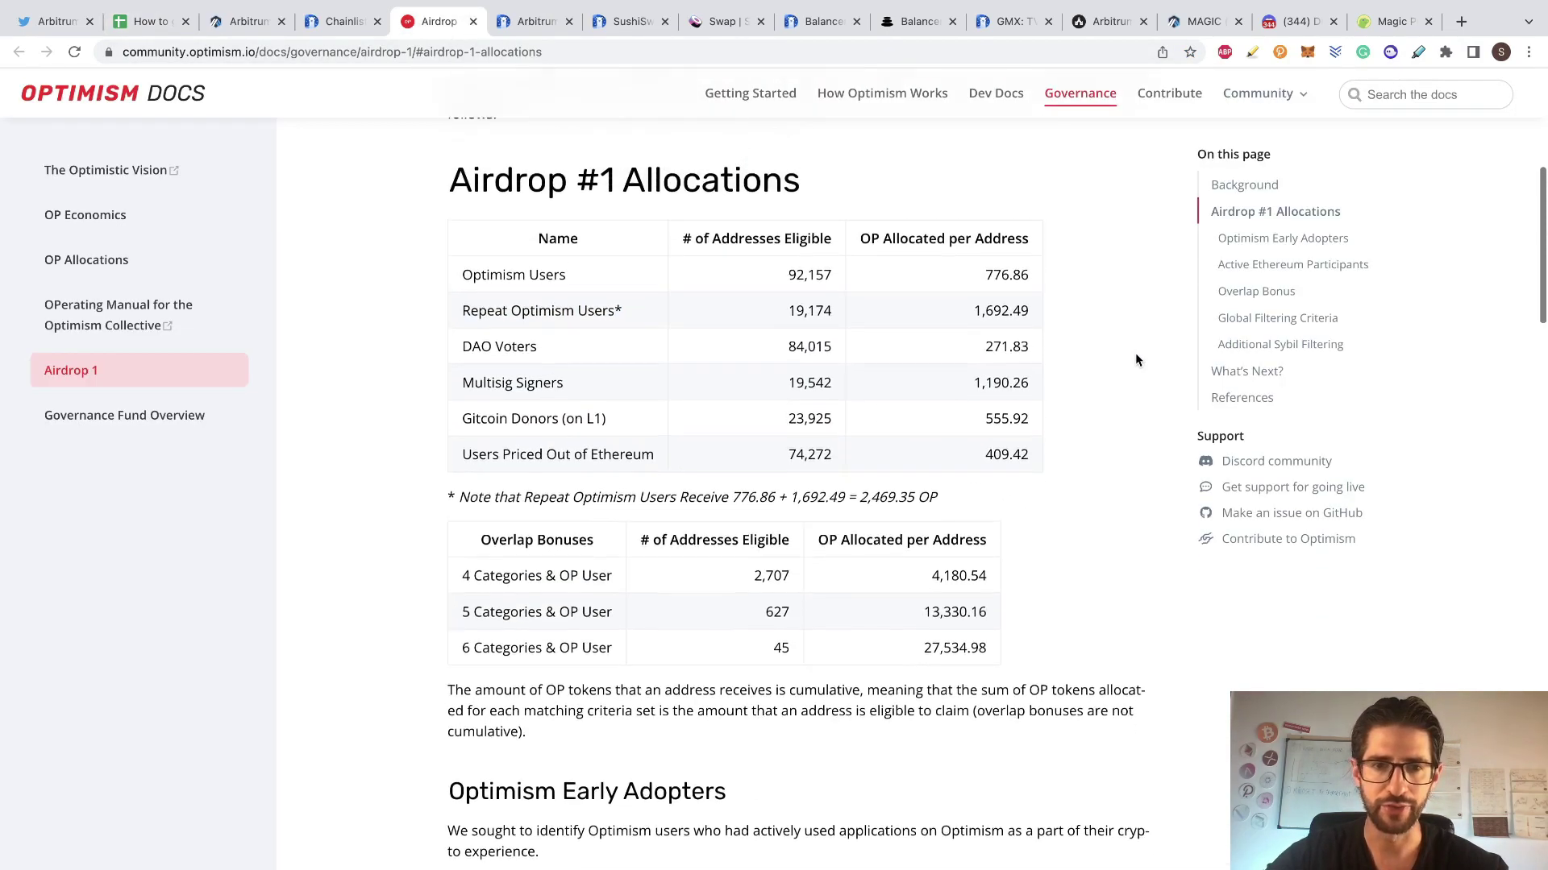
scroll(1135, 360, up, 3)
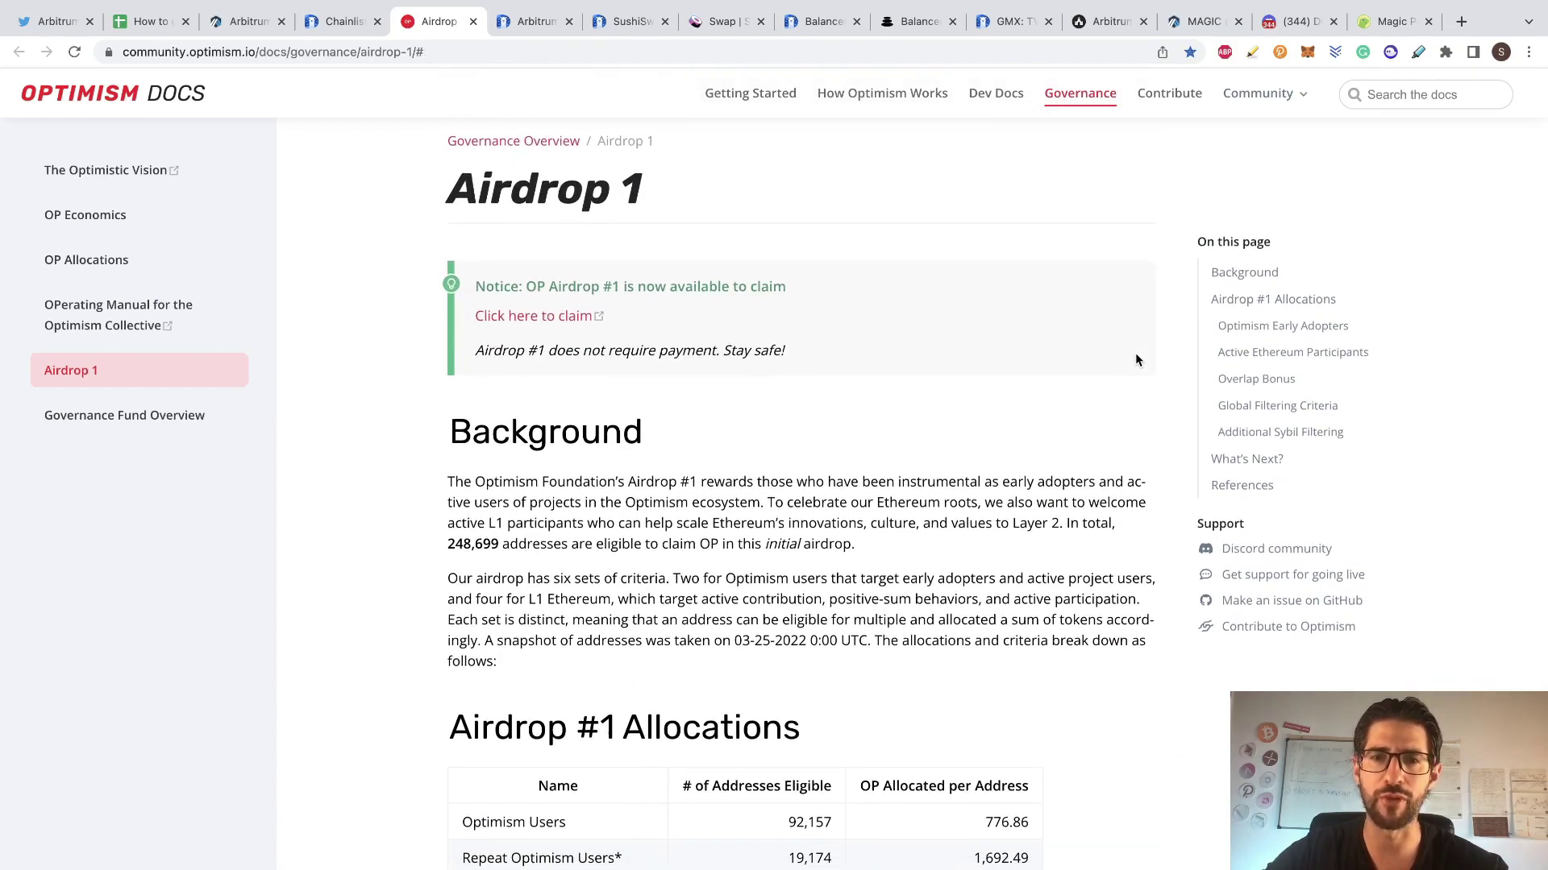
scroll(1135, 359, down, 7)
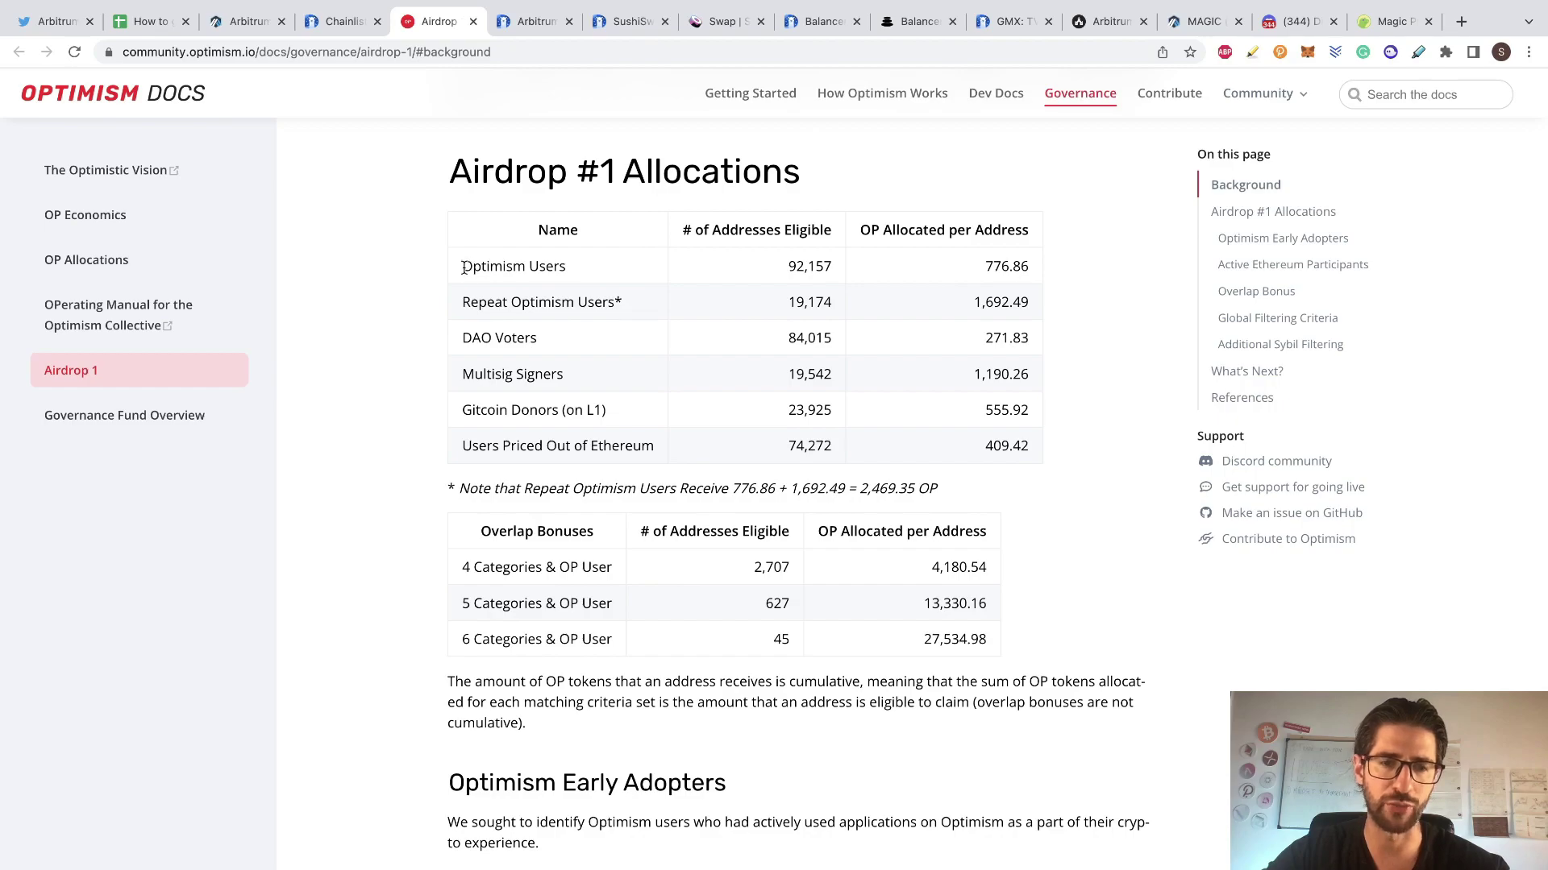
mouse_move(462, 268)
mouse_down()
mouse_move(475, 294)
mouse_move(611, 311)
mouse_up()
click(636, 268)
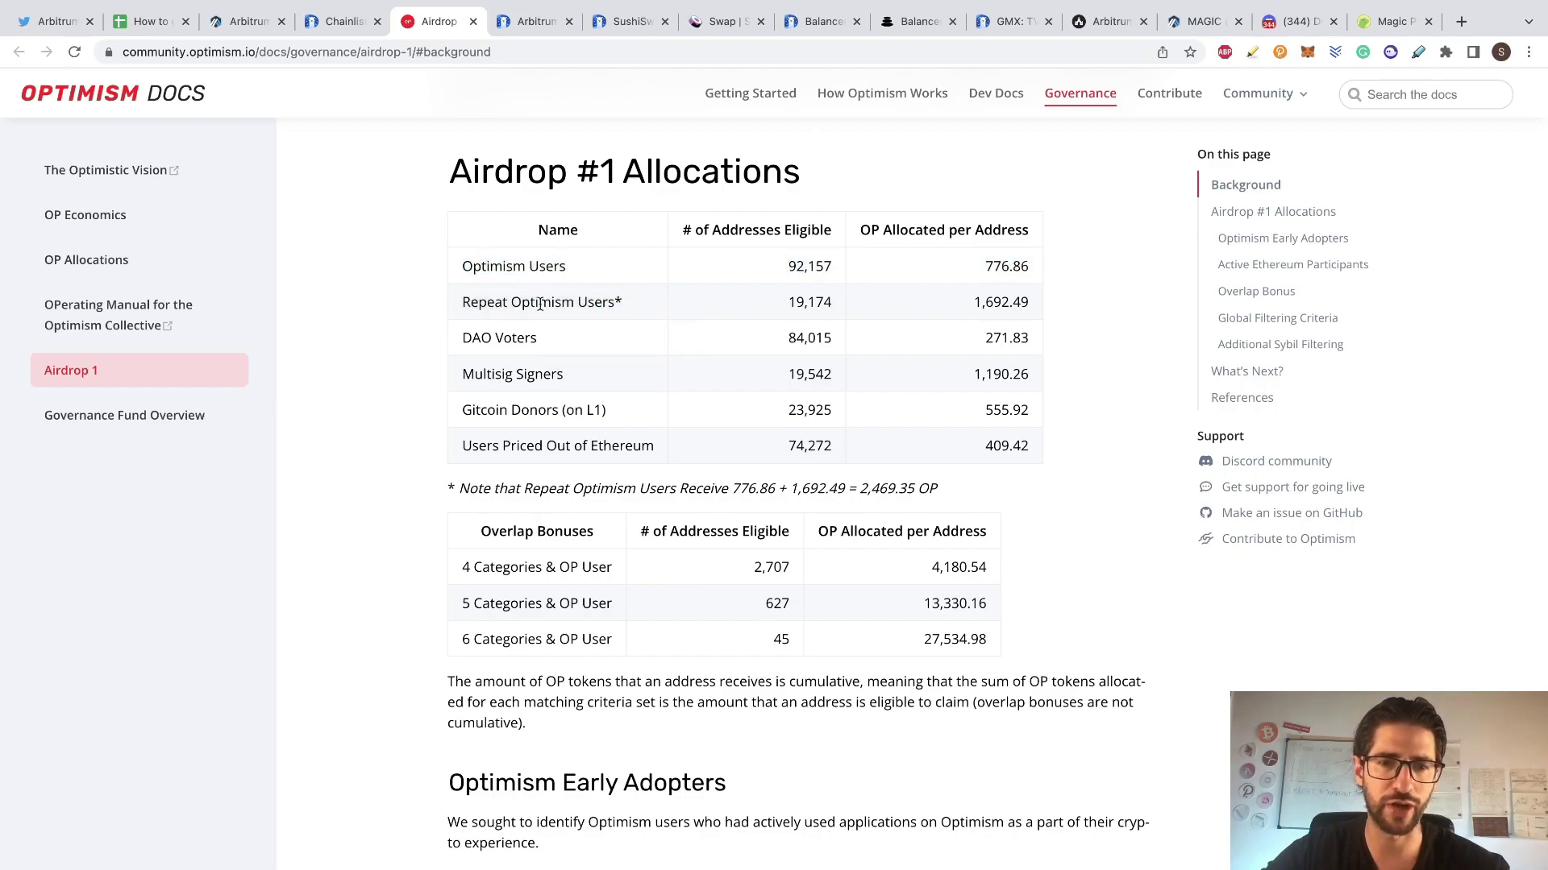
After checking the spreadsheet, highlight allocation rows from Optimism Users through Users Priced Out of Ethereum.
click(161, 21)
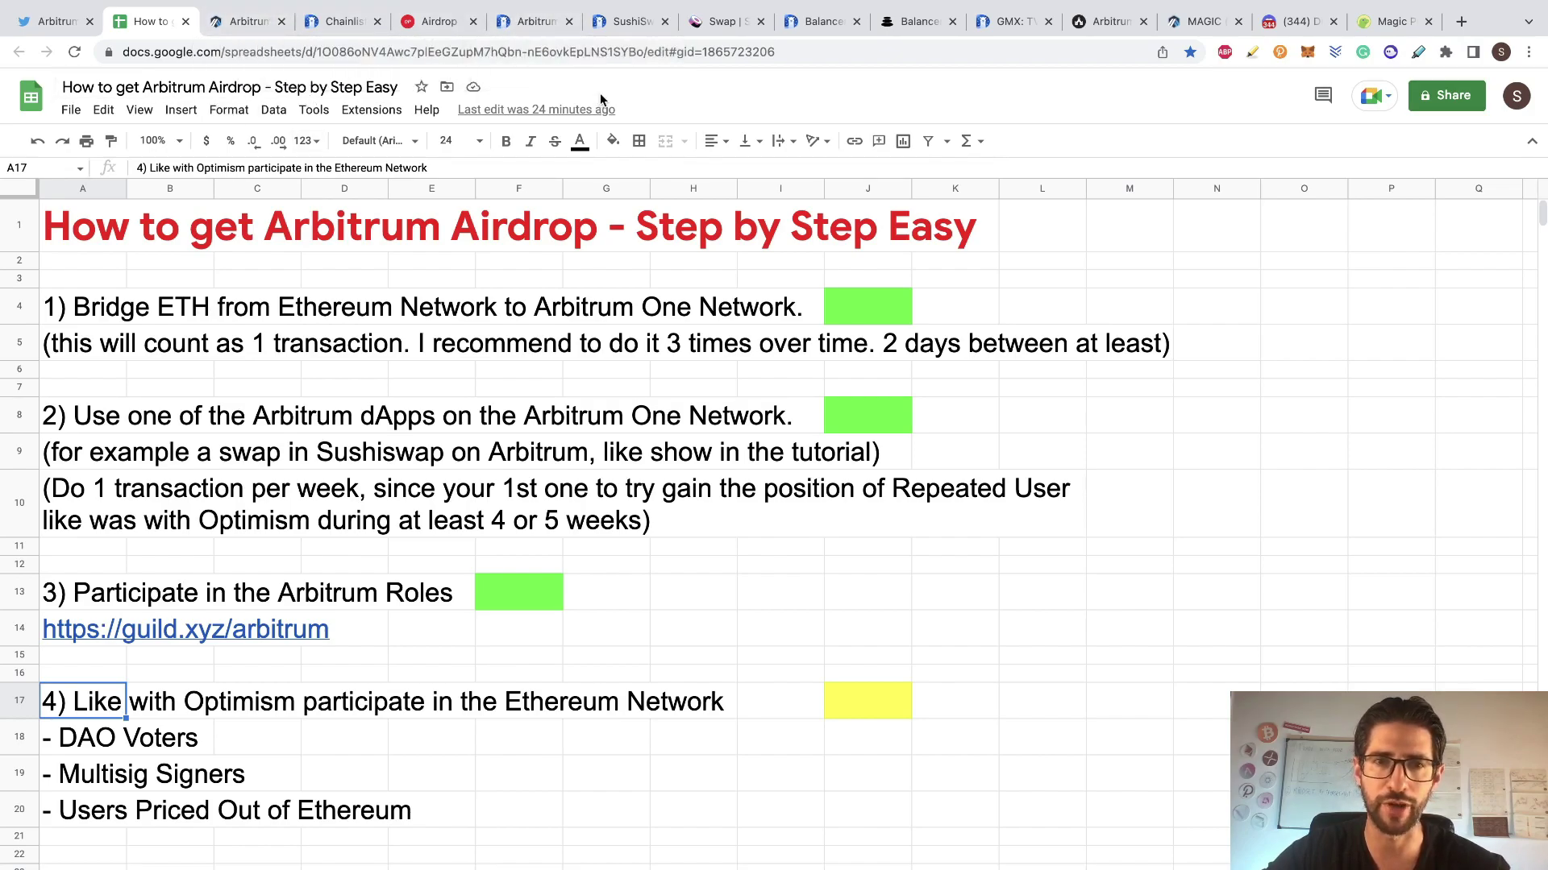
click(440, 22)
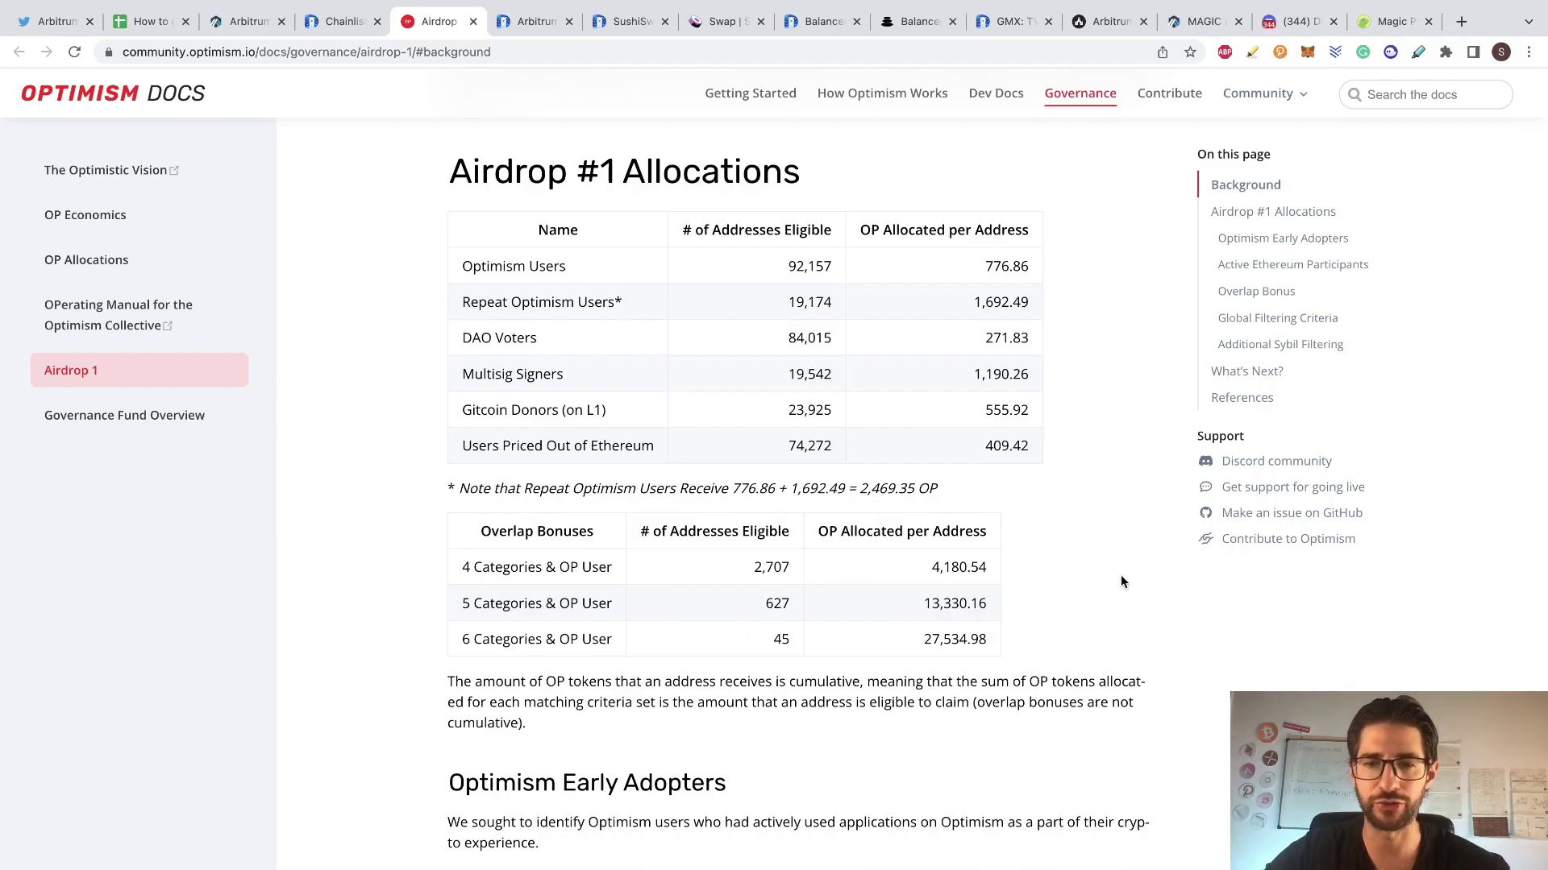
drag(460, 338, 645, 473)
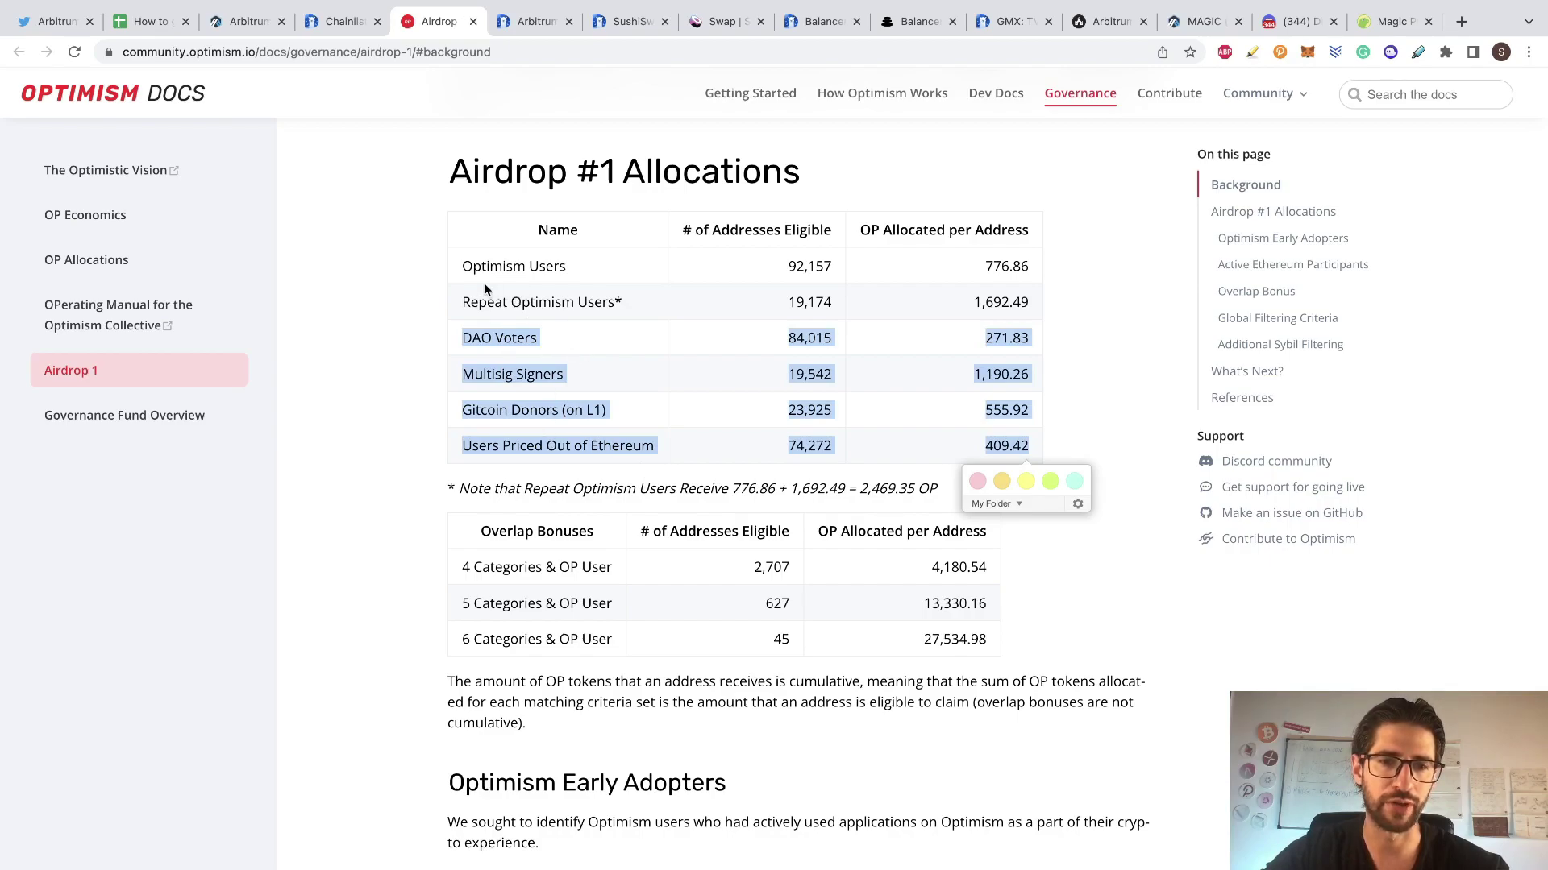
drag(466, 270, 592, 374)
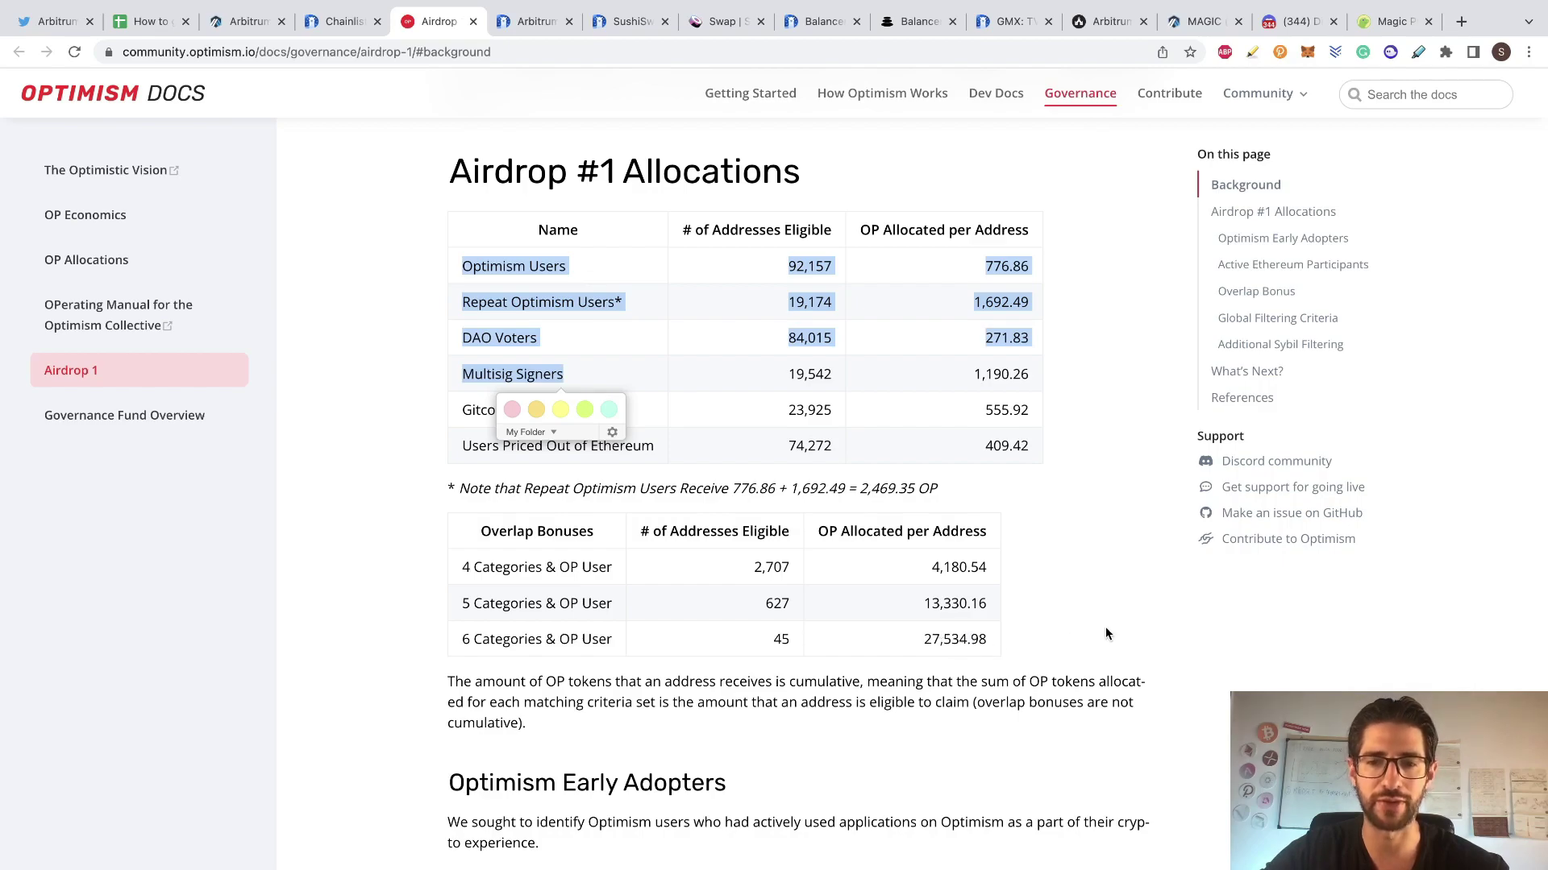
Scroll through the Optimism criteria sections for DAO Voters, Multi-Sig Signers and the other categories.
click(1133, 631)
scroll(1133, 630, down, 1)
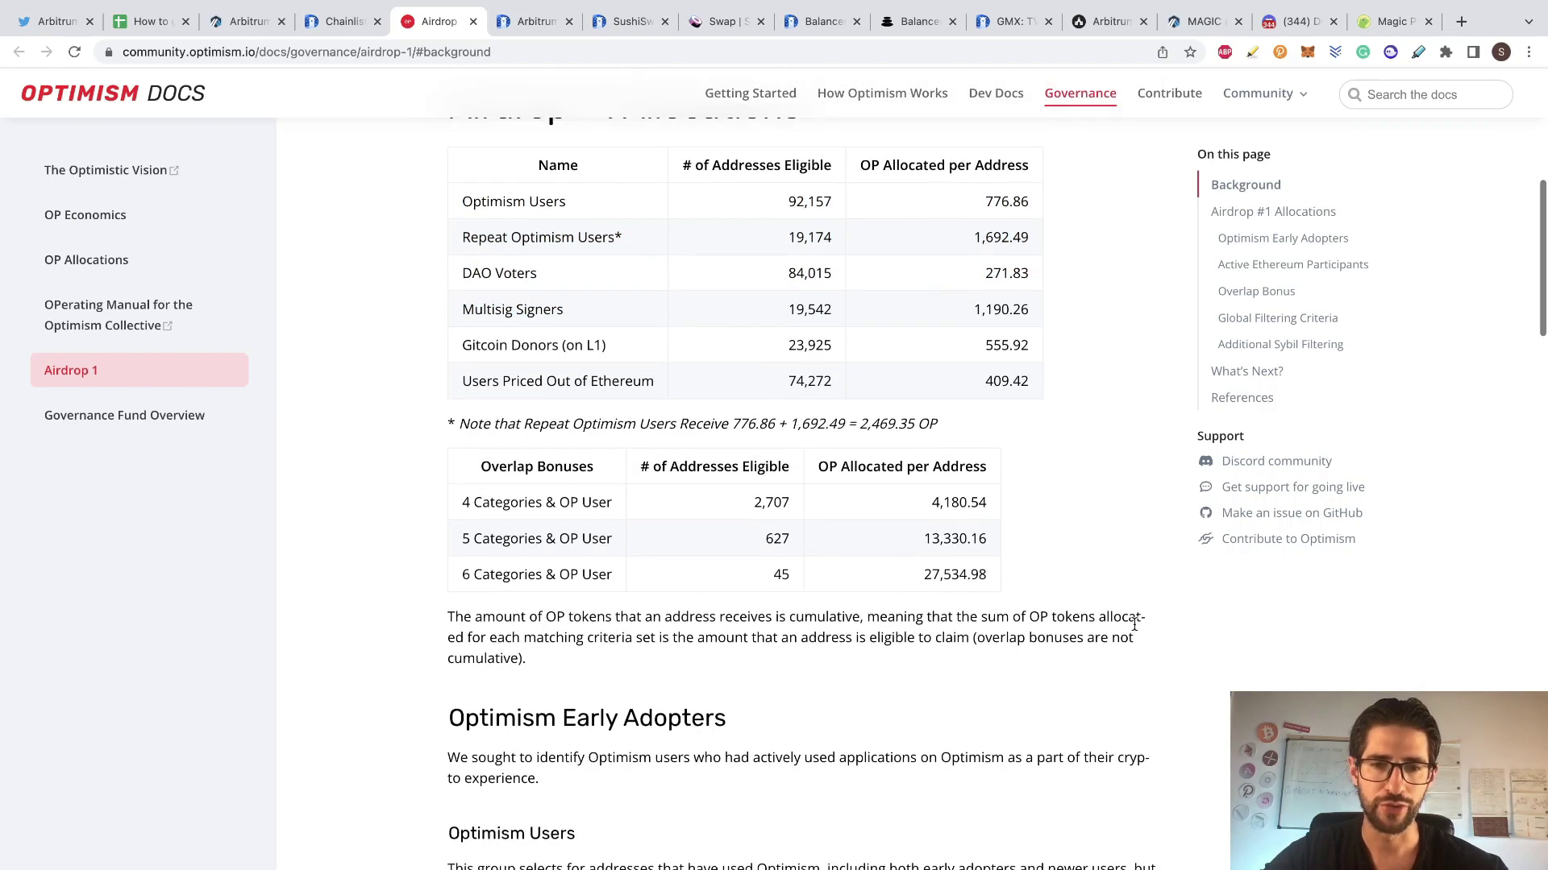
scroll(1096, 560, down, 15)
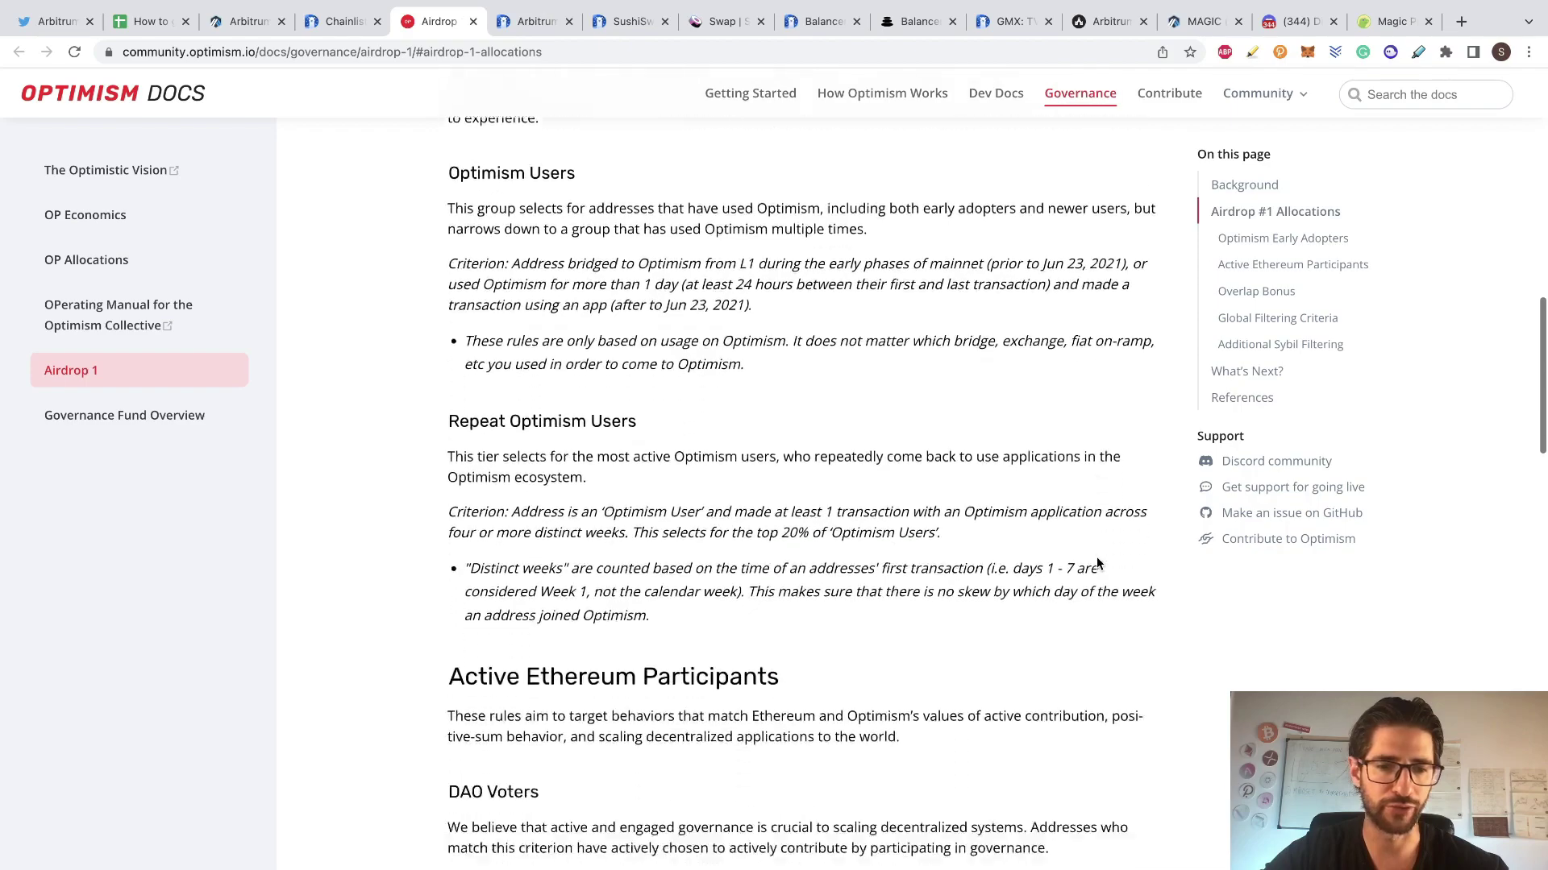
scroll(1096, 563, down, 10)
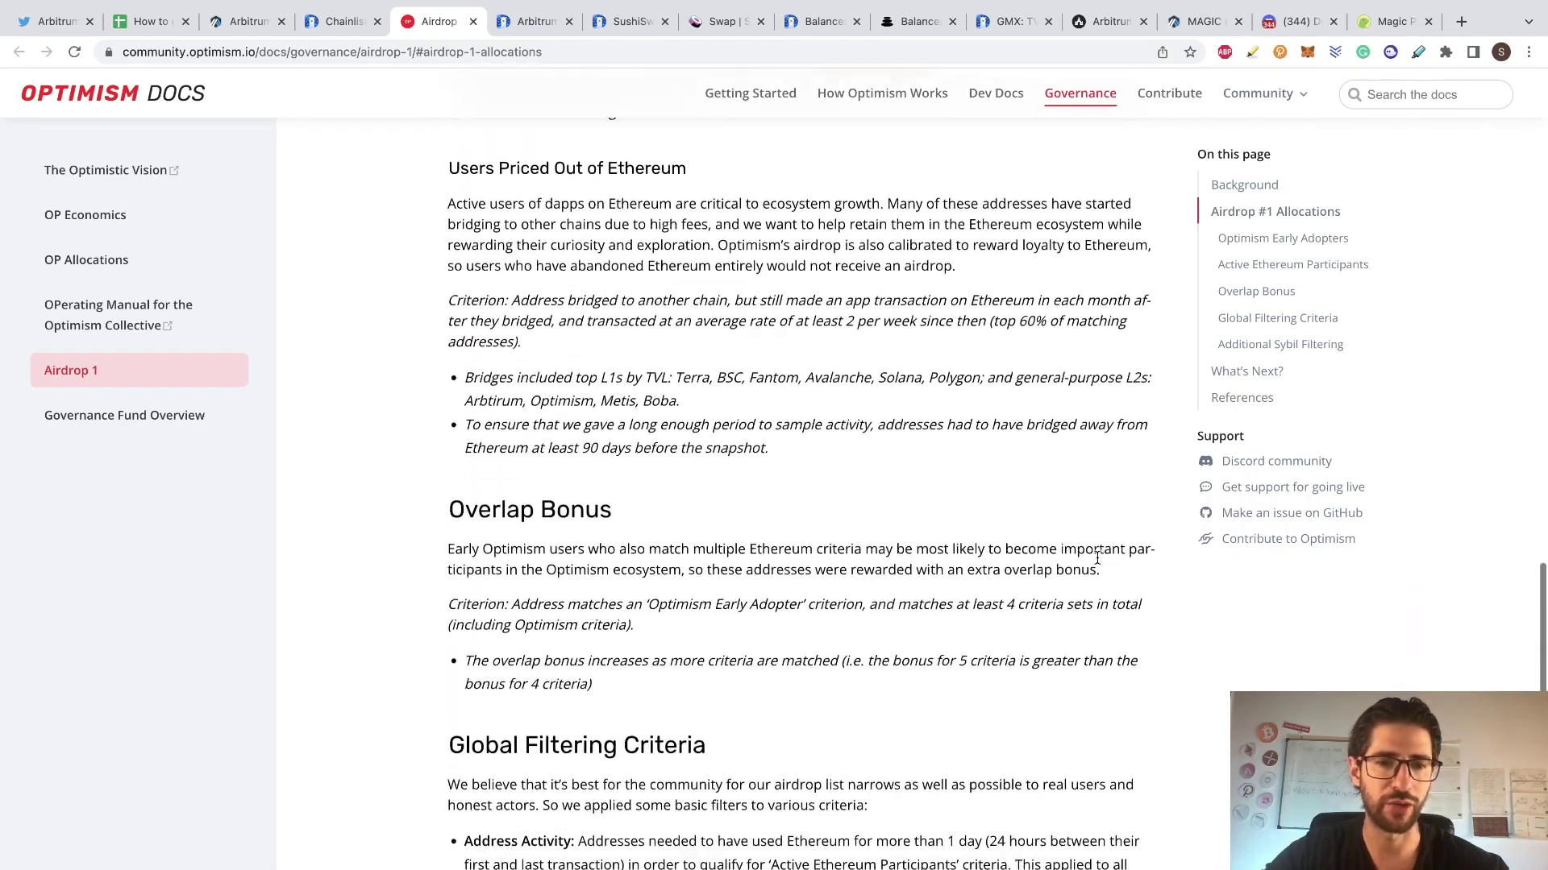
scroll(897, 580, up, 7)
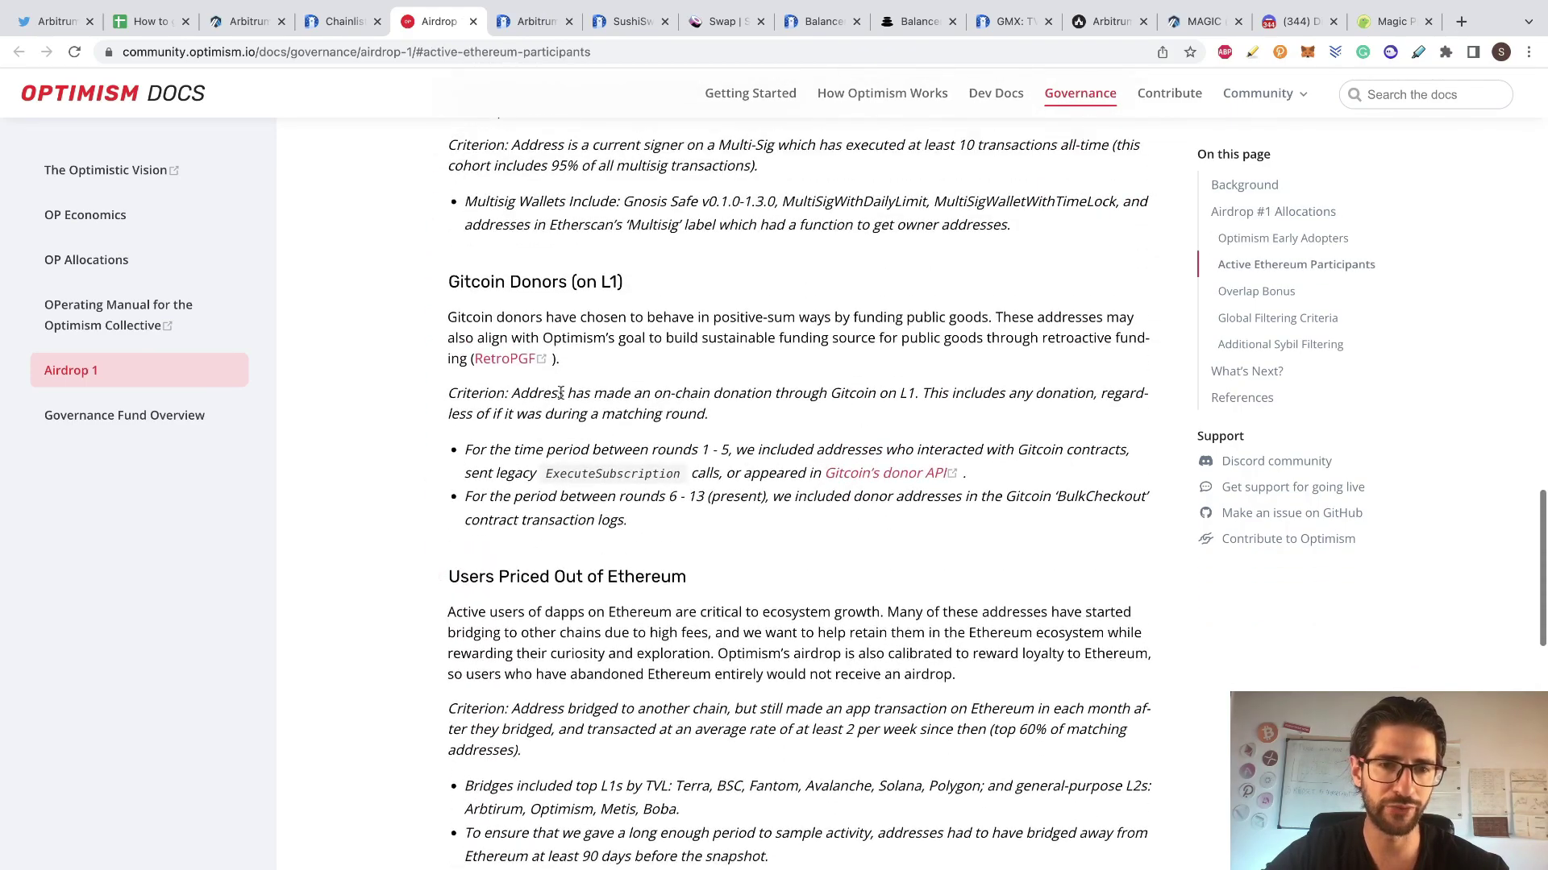
scroll(867, 358, up, 2)
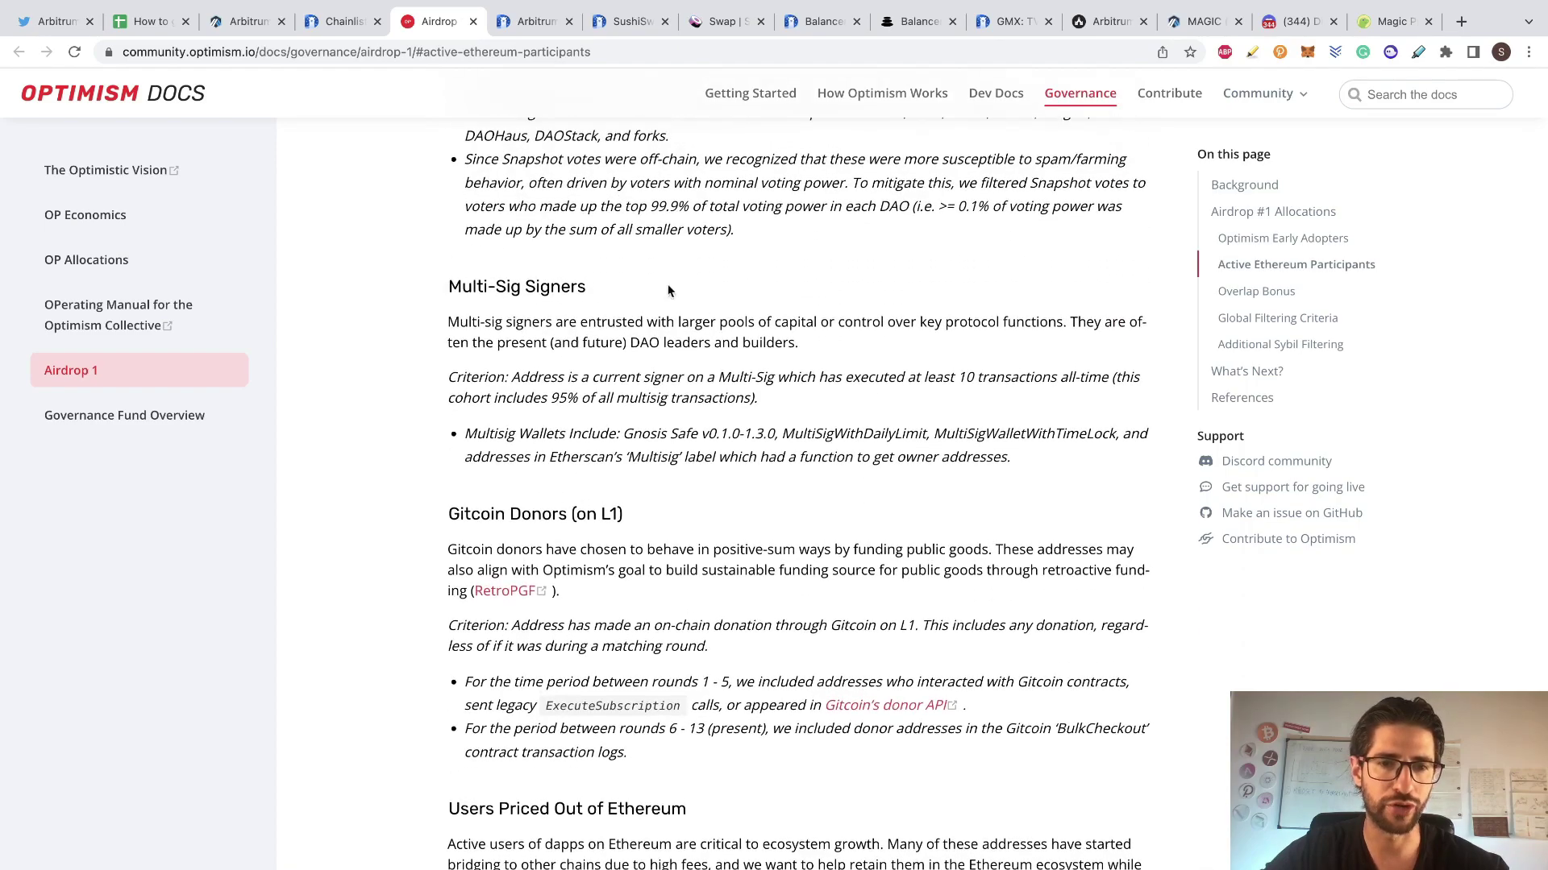
scroll(1039, 363, up, 20)
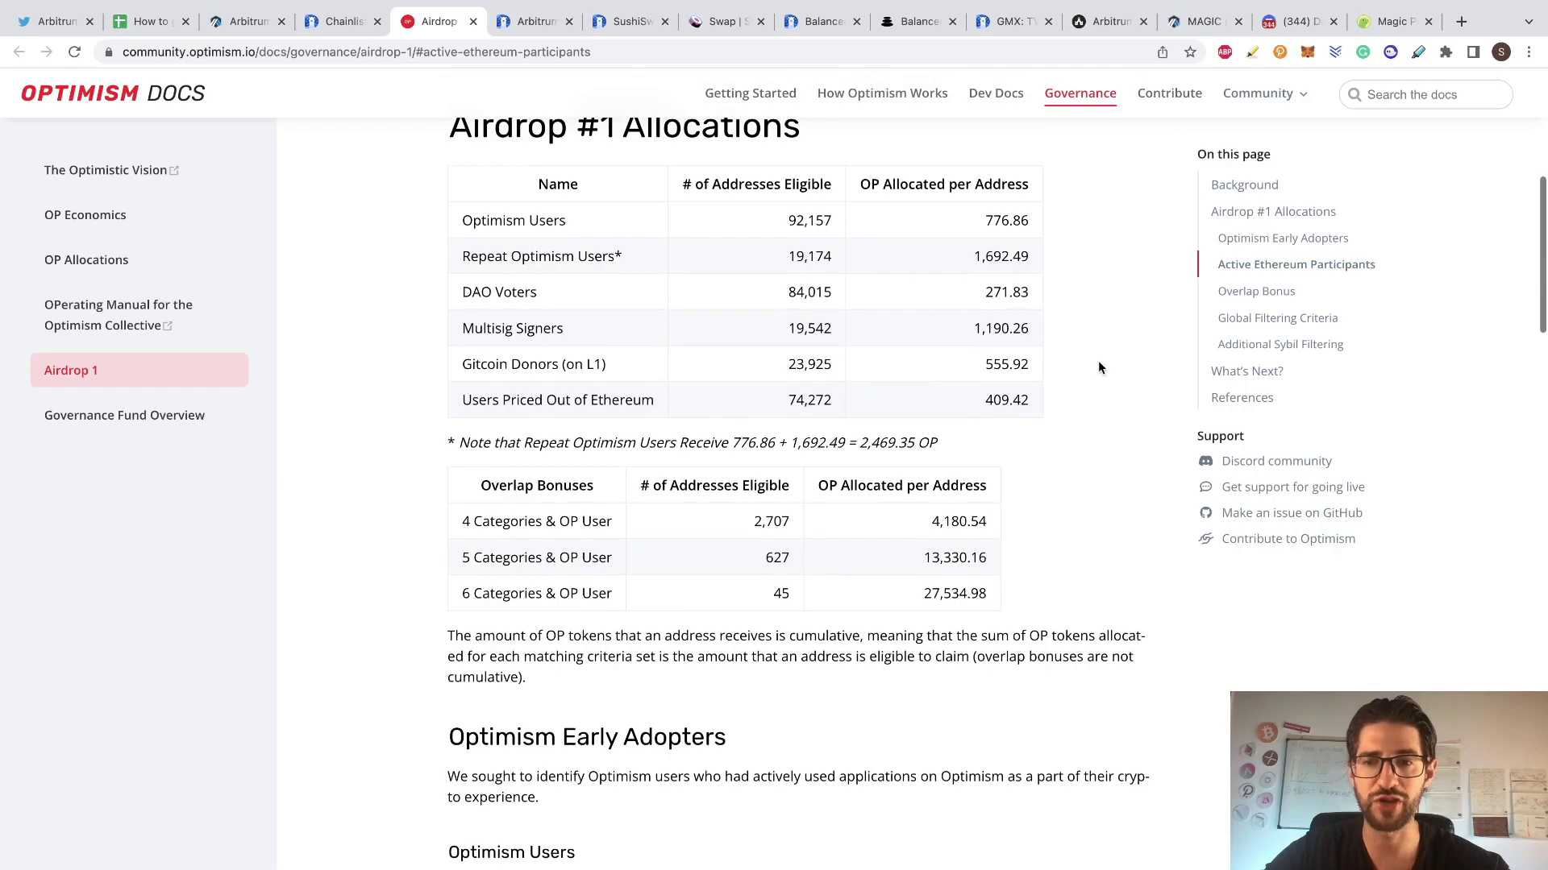
scroll(1098, 363, up, 4)
scroll(1098, 368, up, 5)
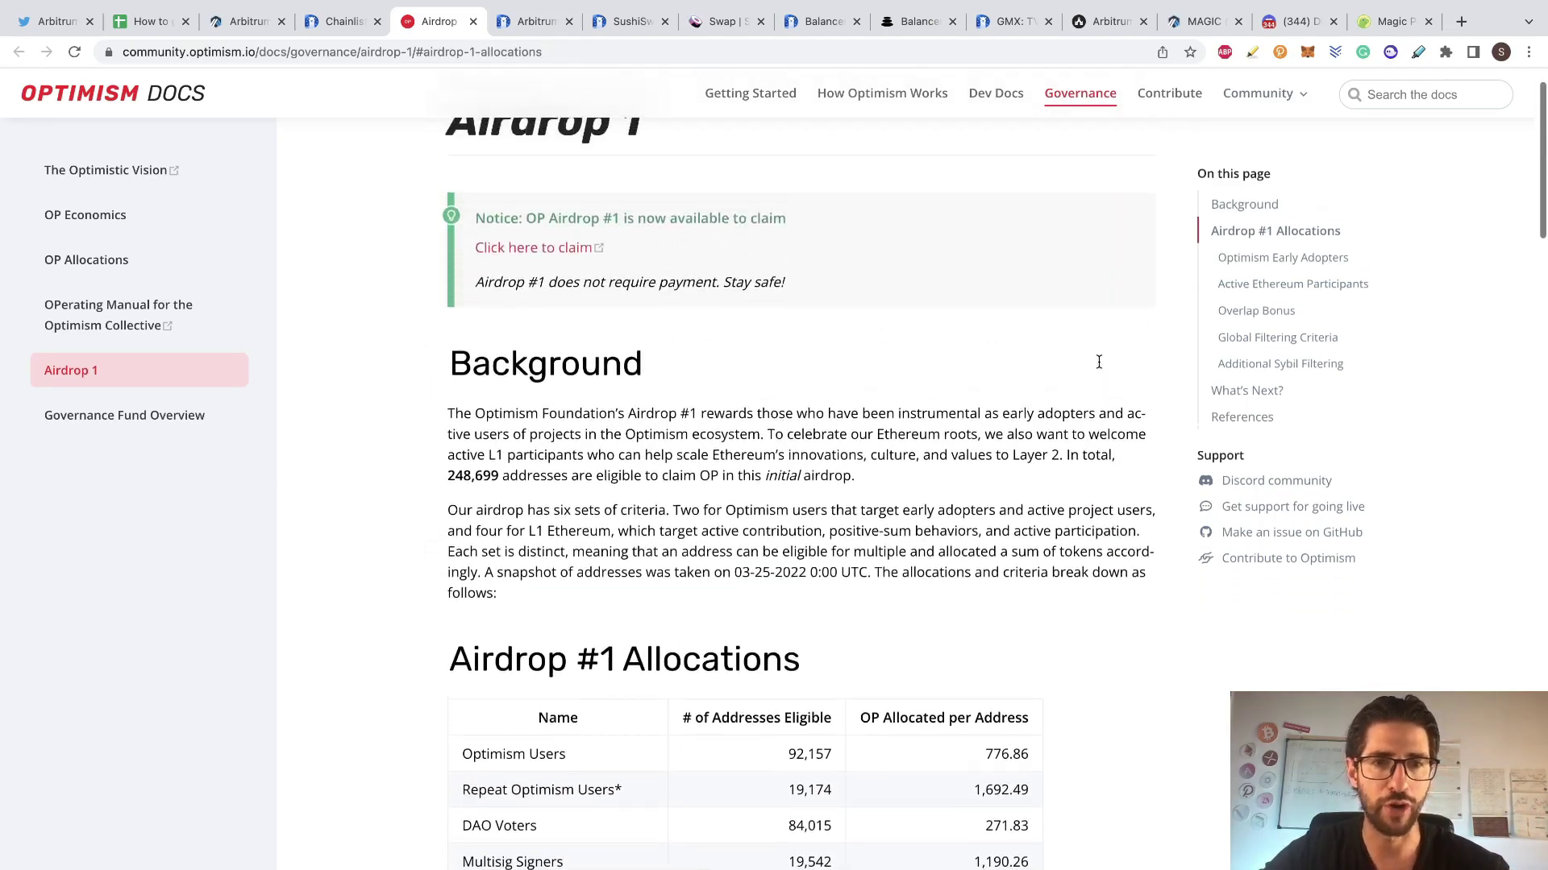
scroll(1098, 367, down, 3)
scroll(1098, 368, down, 2)
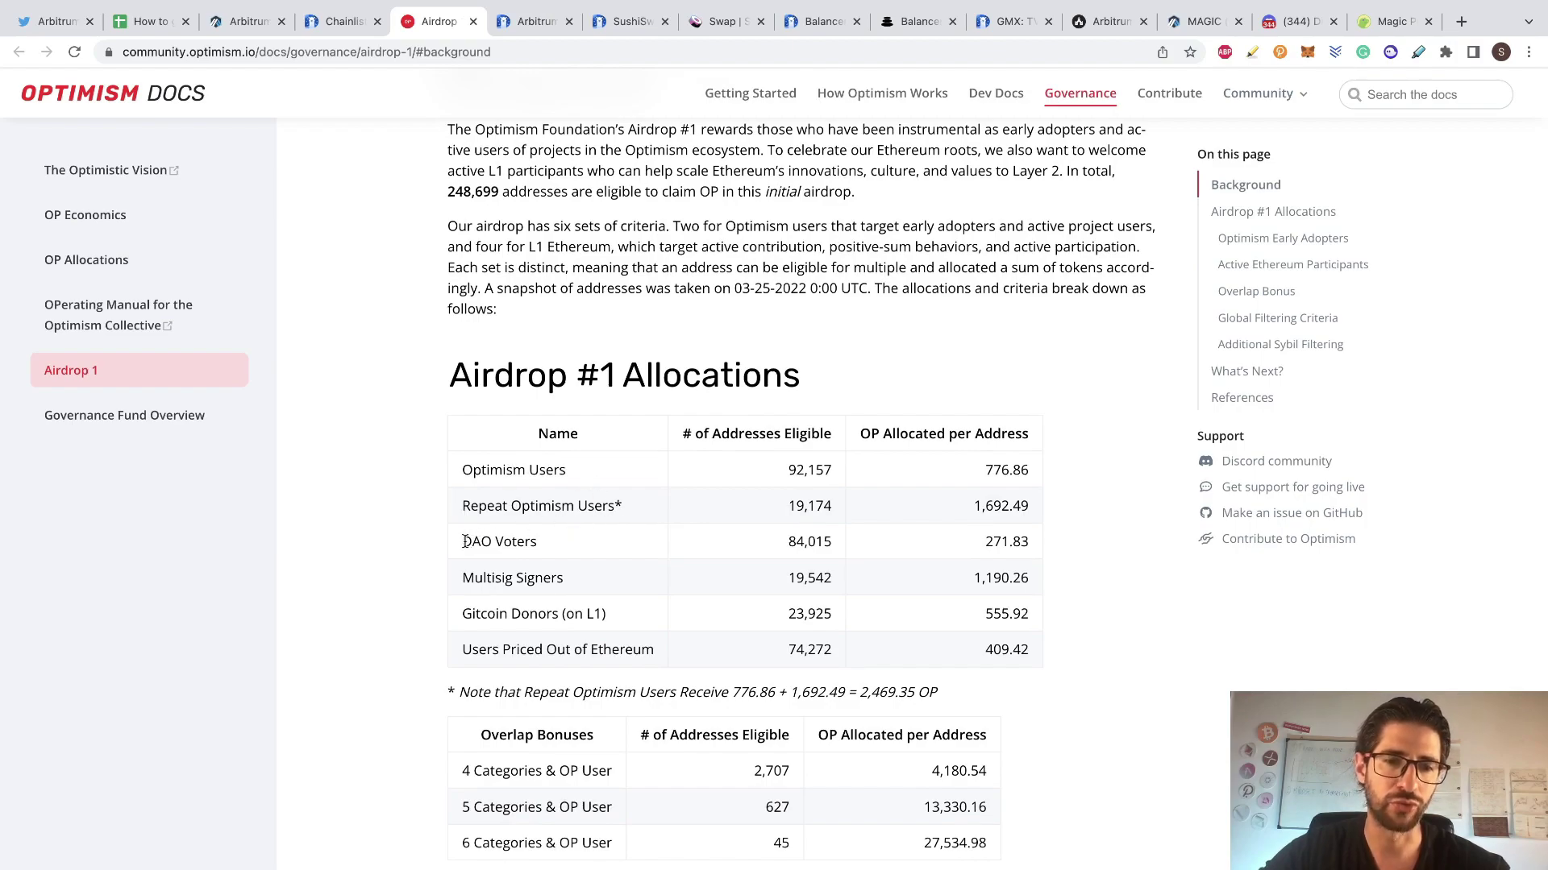
Highlight the four Ethereum participant category rows, then return to the Arbitrum airdrop checklist.
mouse_move(466, 542)
mouse_down()
mouse_move(627, 651)
mouse_move(679, 663)
mouse_up()
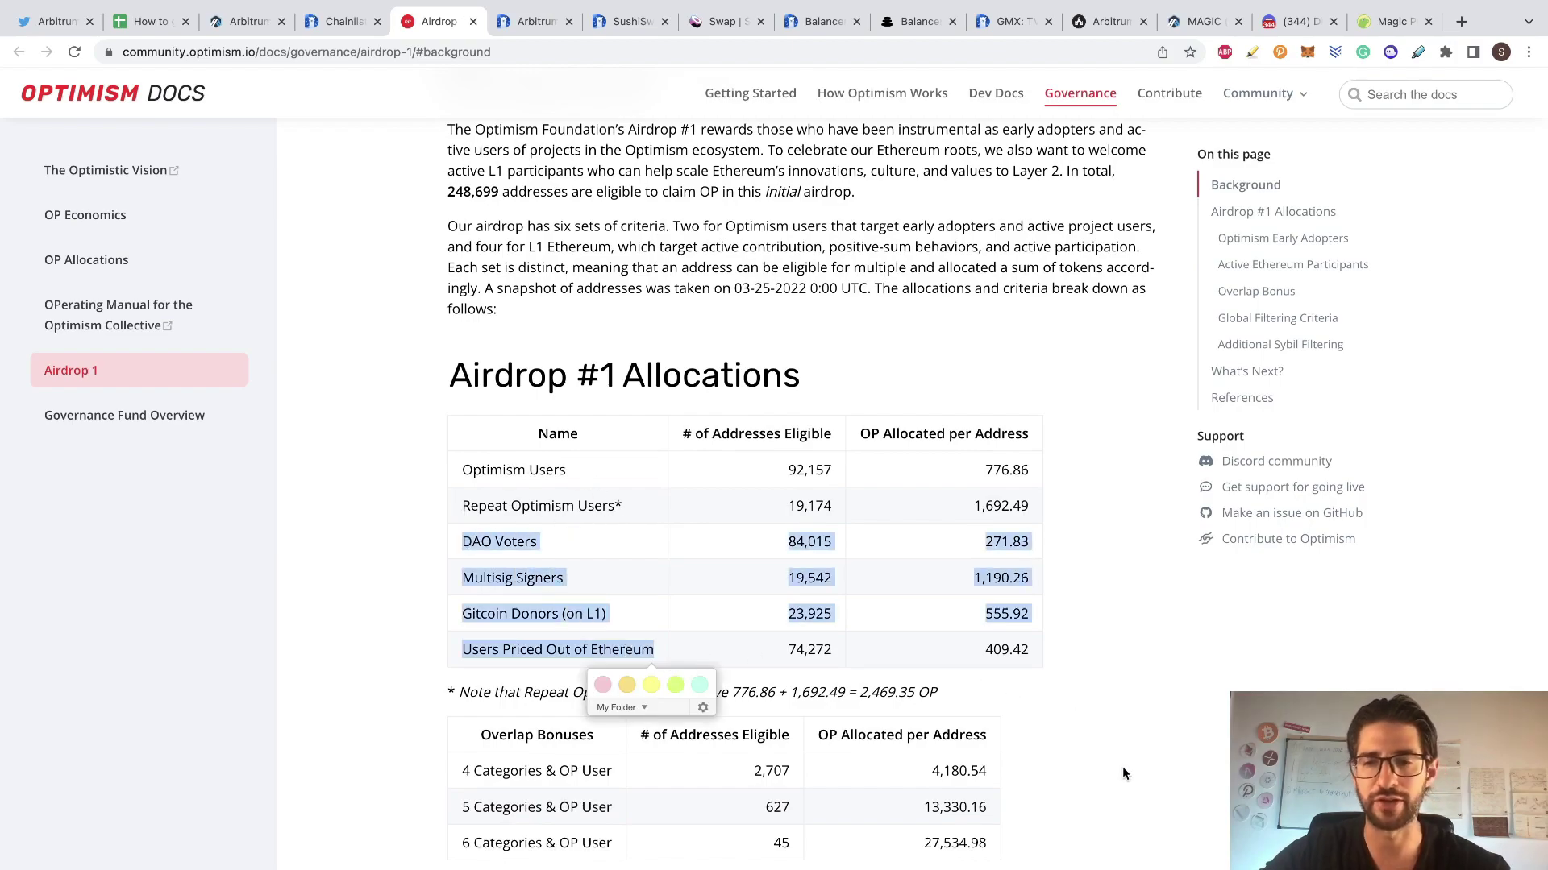
scroll(1124, 781, down, 20)
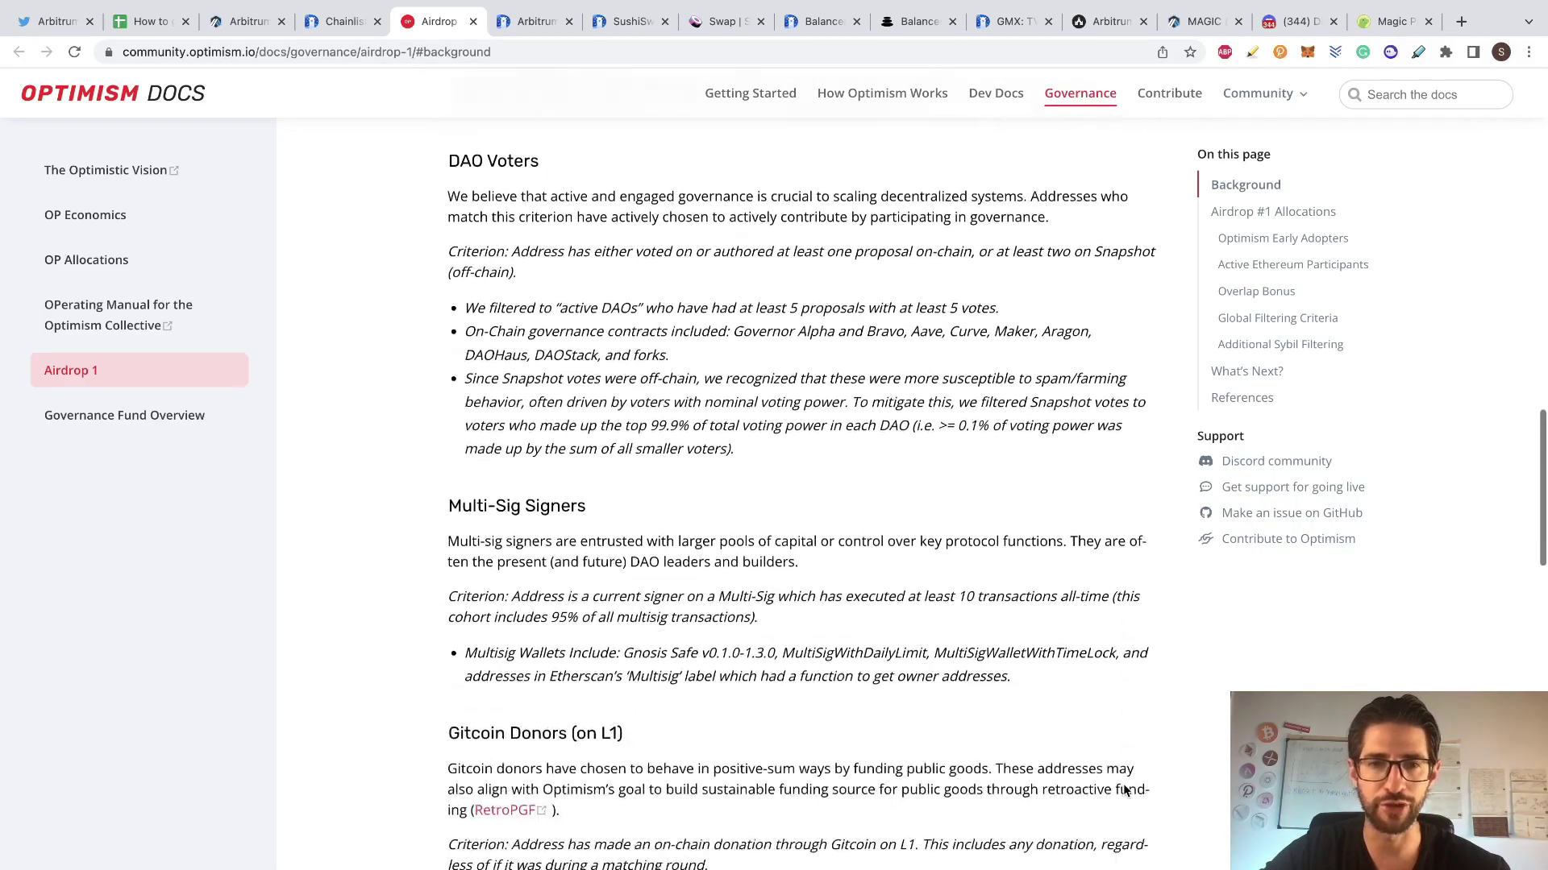
scroll(1123, 784, up, 5)
scroll(912, 645, down, 5)
click(153, 22)
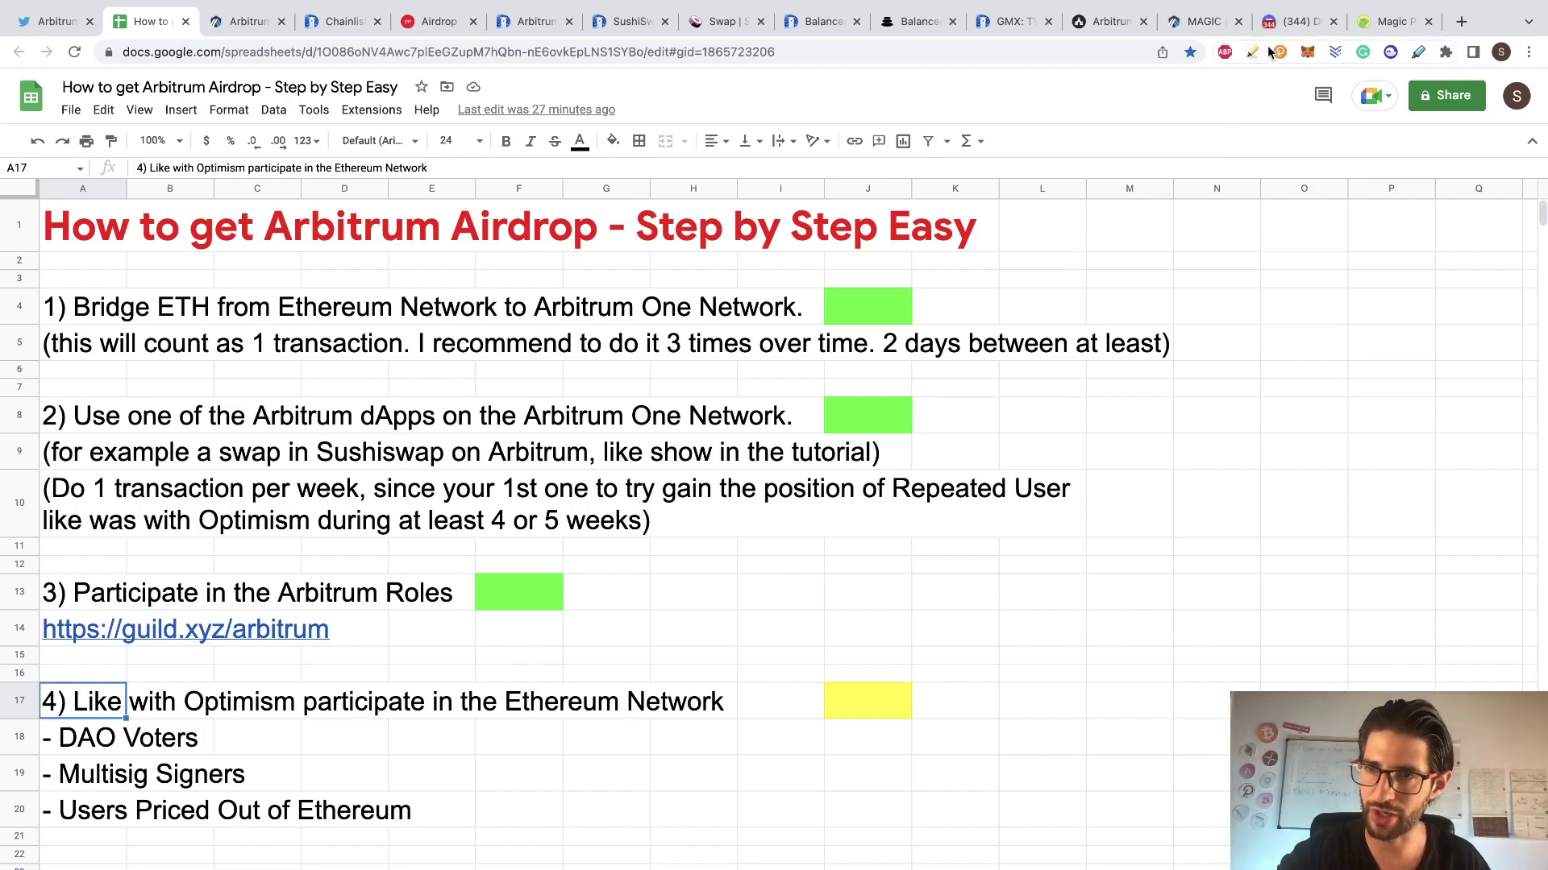
click(1292, 22)
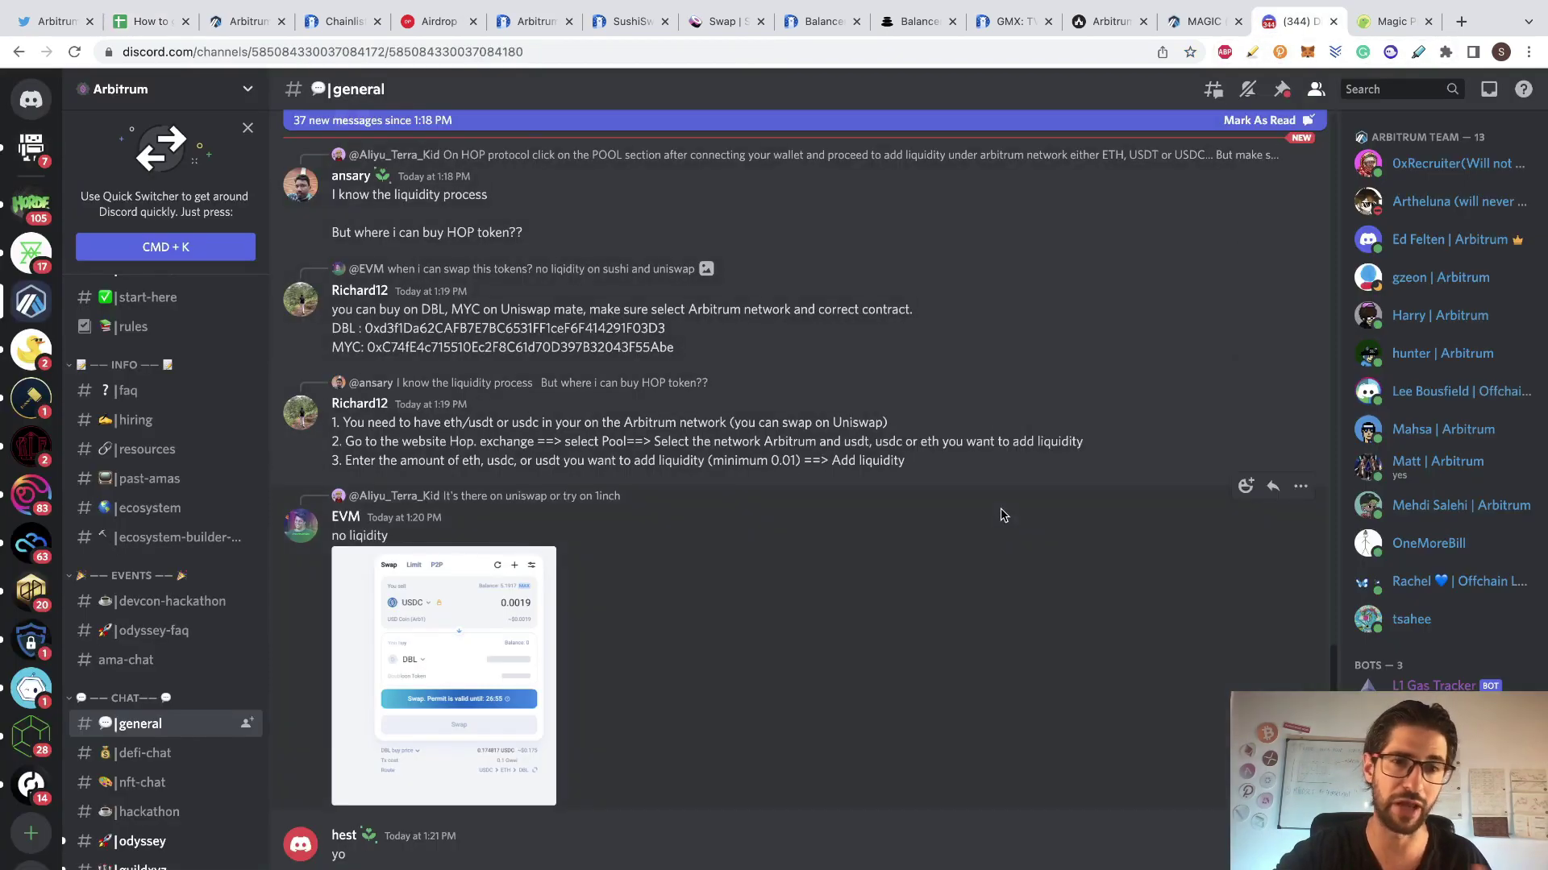
scroll(993, 751, down, 5)
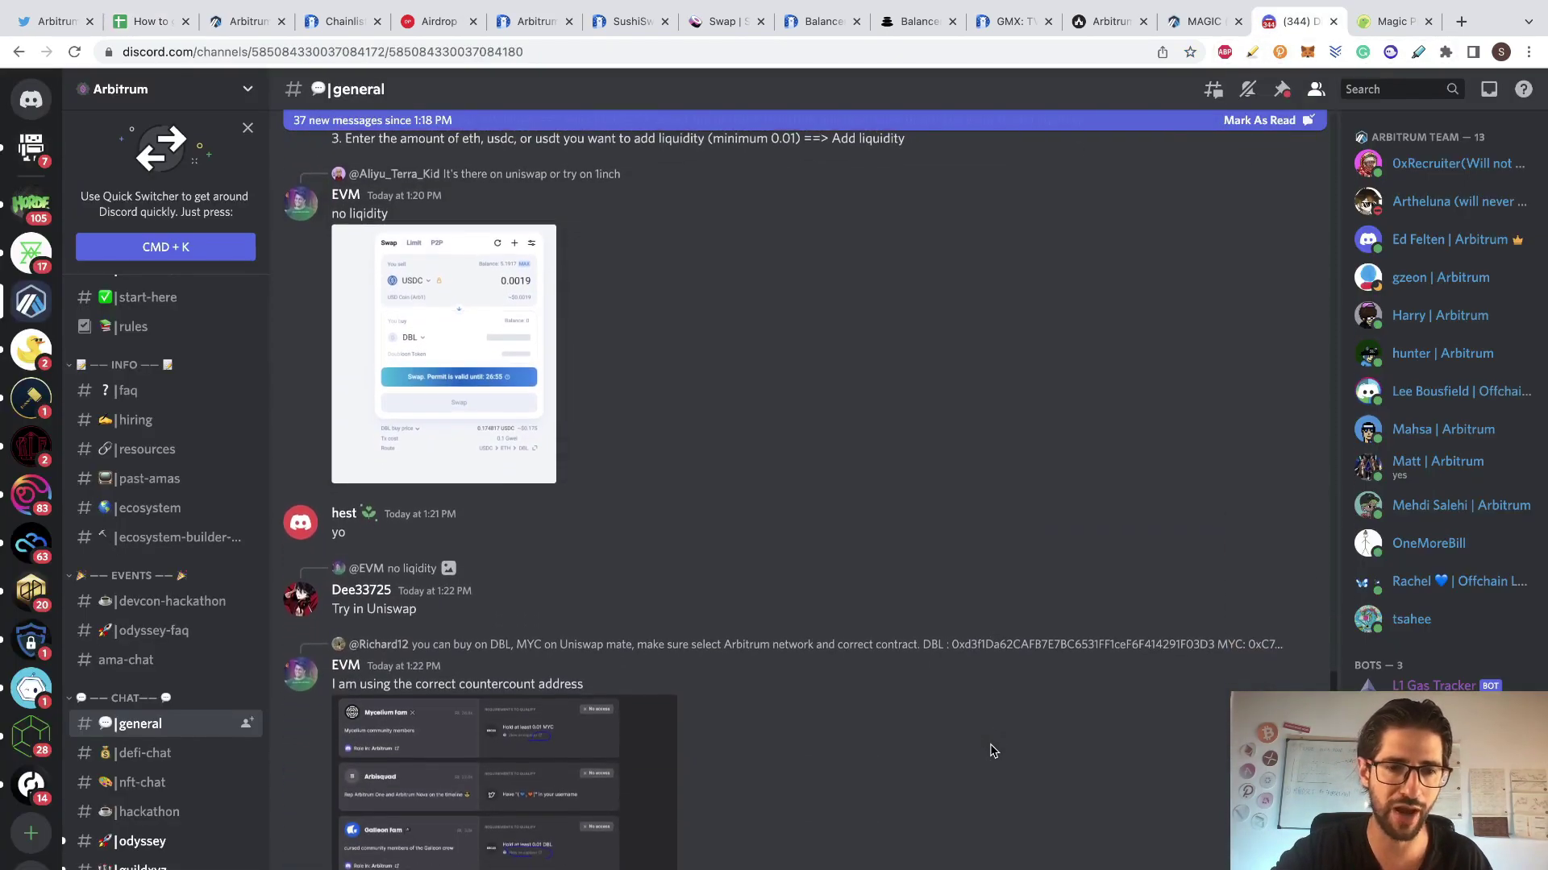
scroll(993, 751, up, 10)
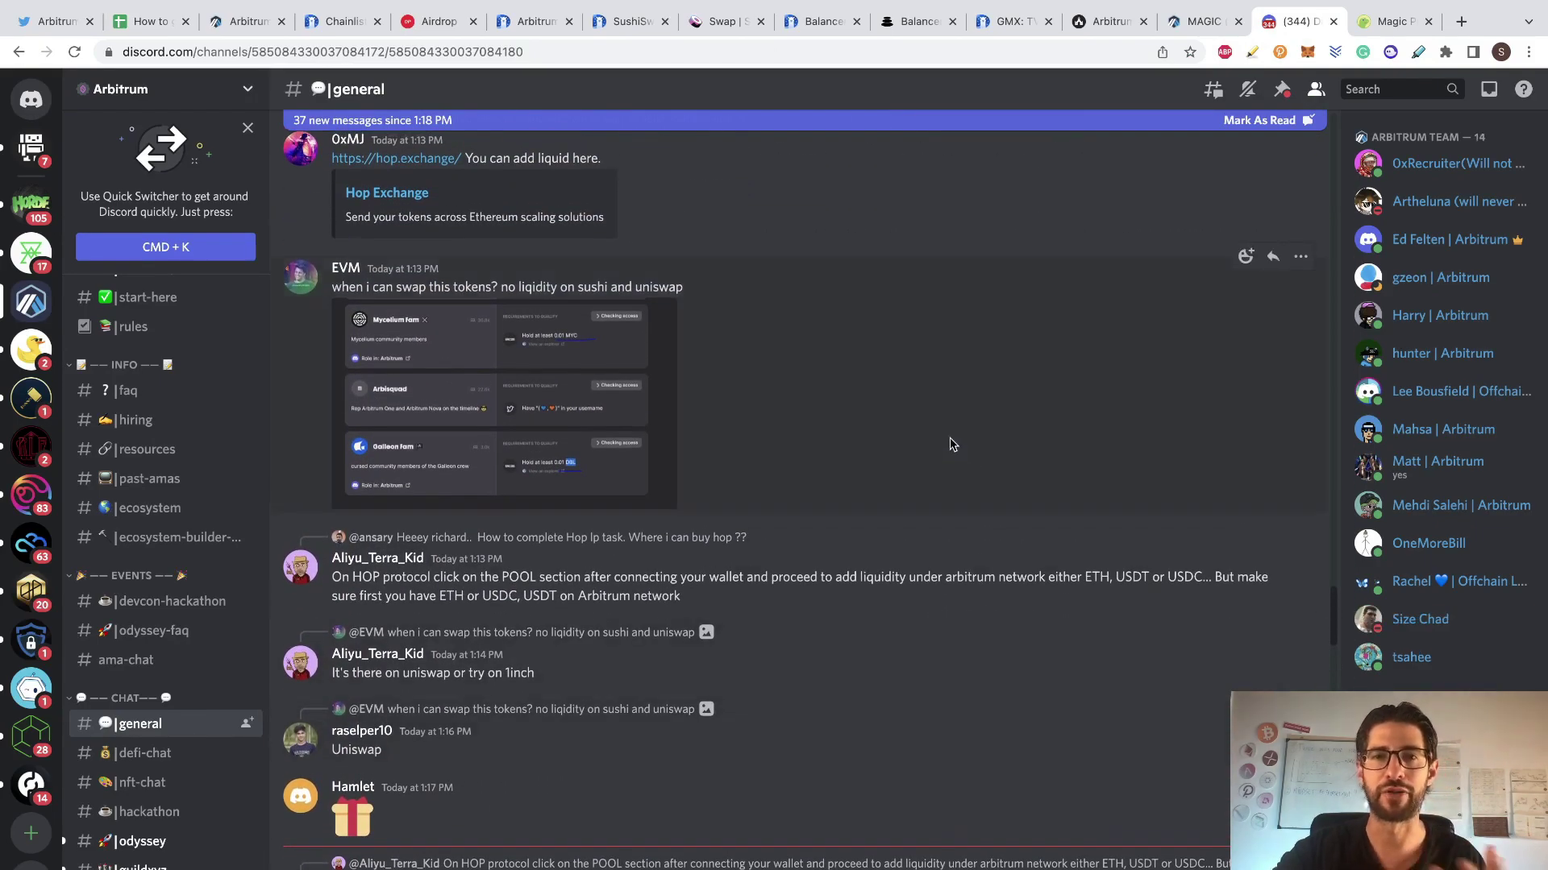
key(super+2)
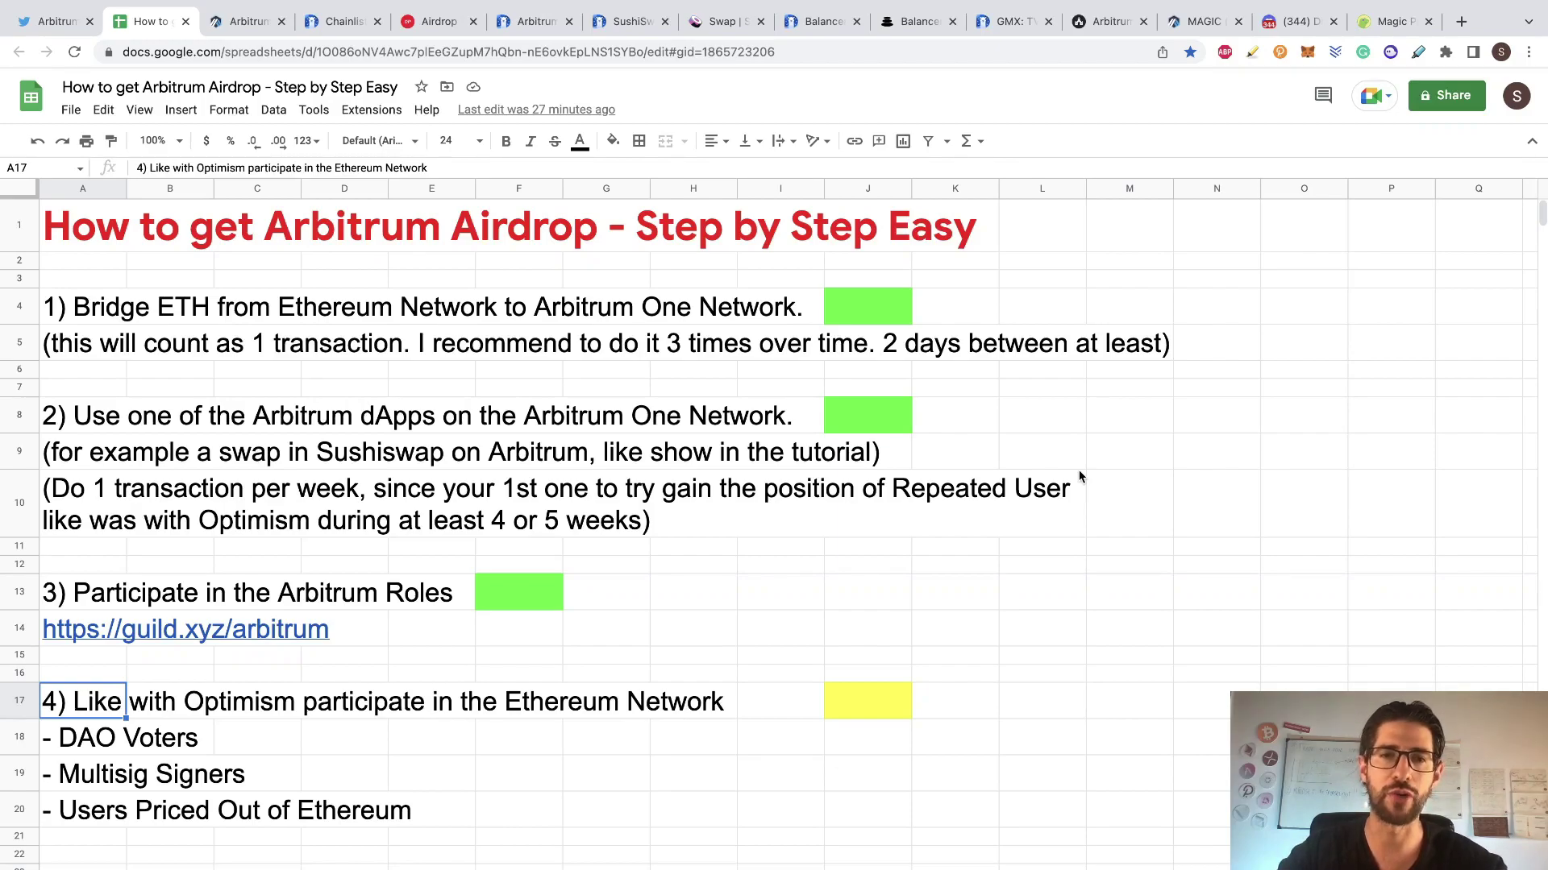